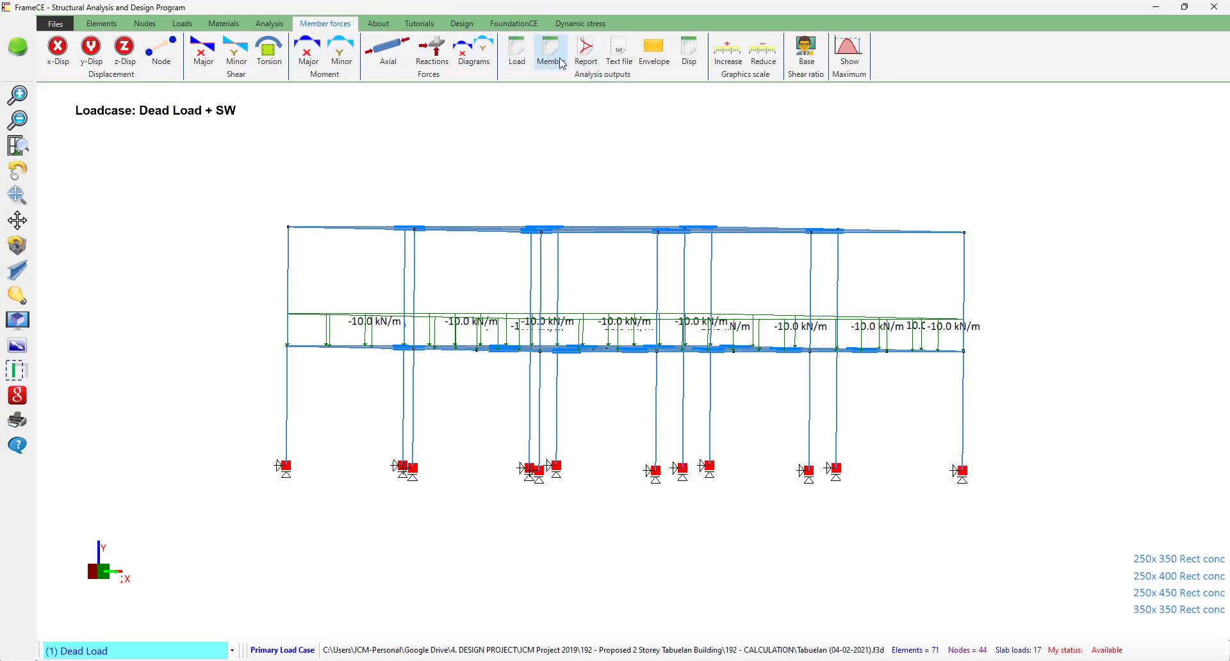
Generate the FrameCE member analysis output, review the node reactions in FrameCE-results.txt in Excel, and close the file
click(560, 60)
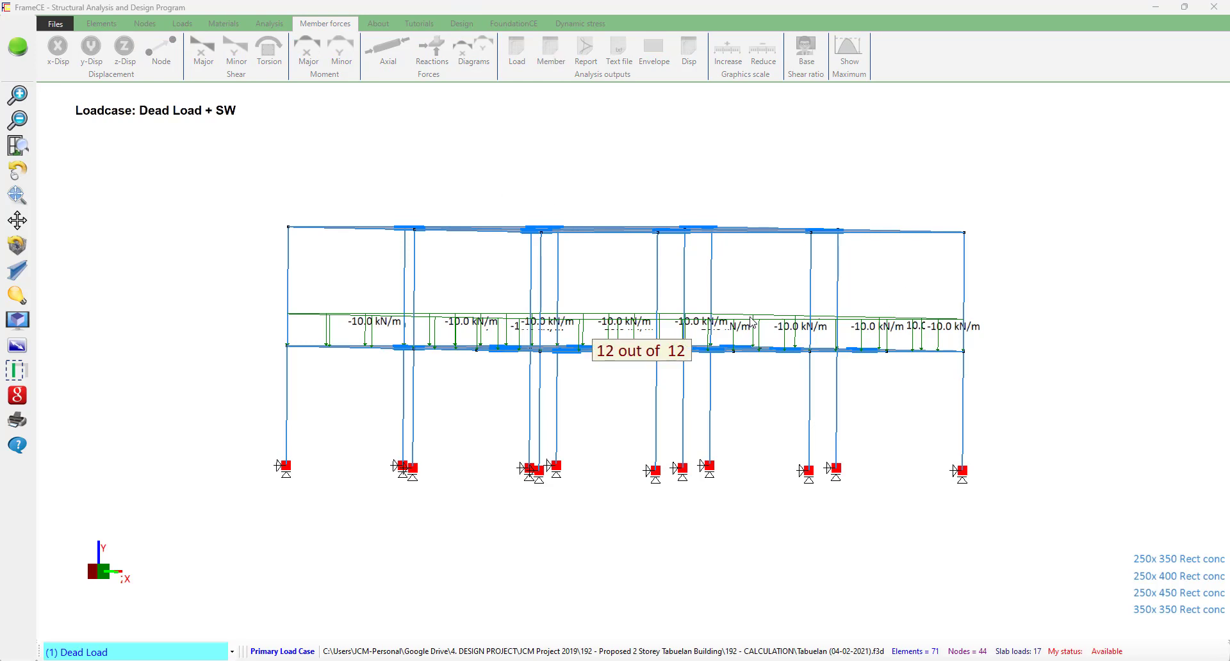
drag(1229, 122, 648, 0)
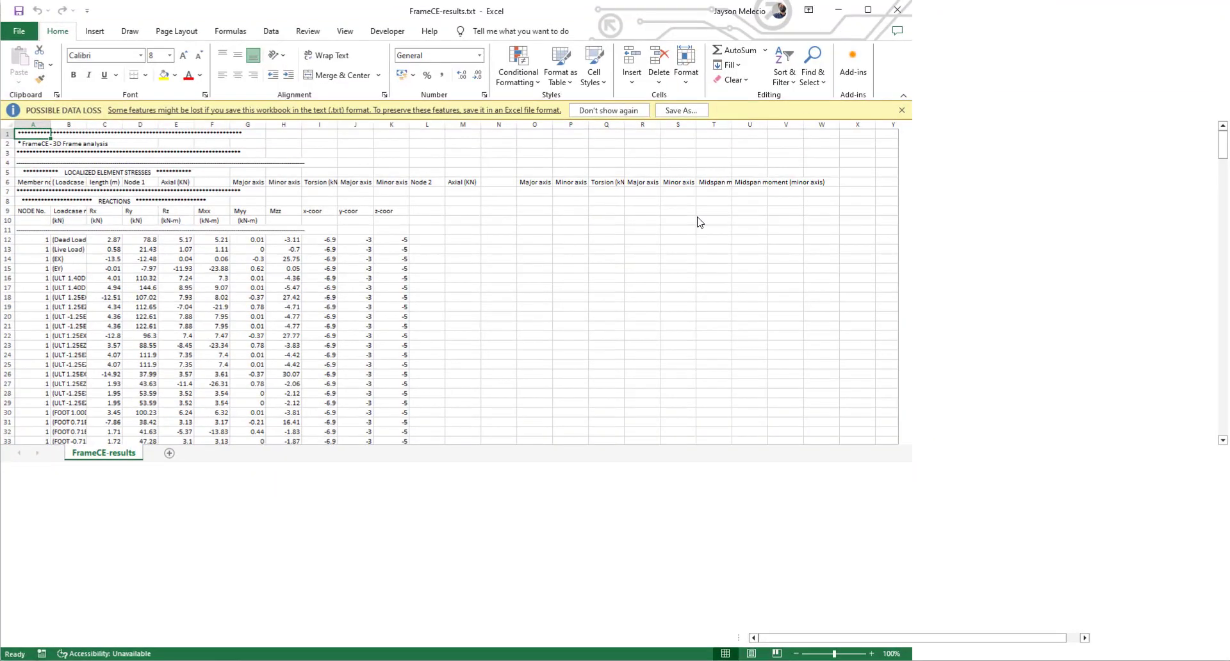
click(717, 412)
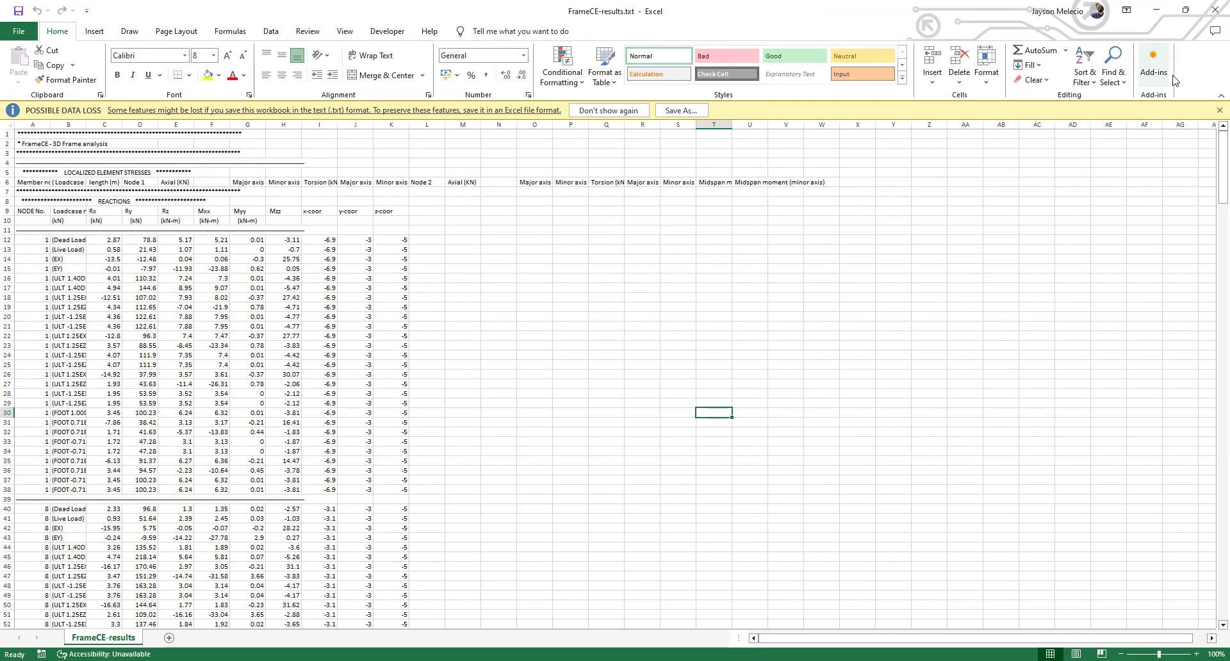
click(780, 316)
scroll(345, 314, down, 1)
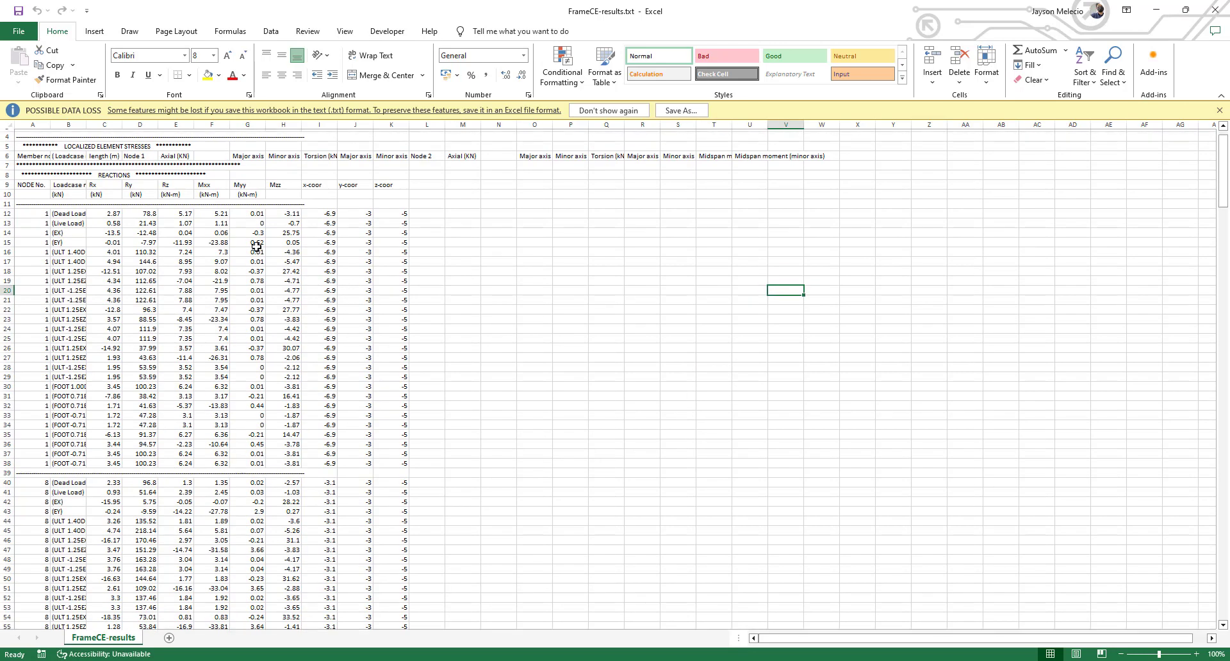
scroll(256, 248, up, 1)
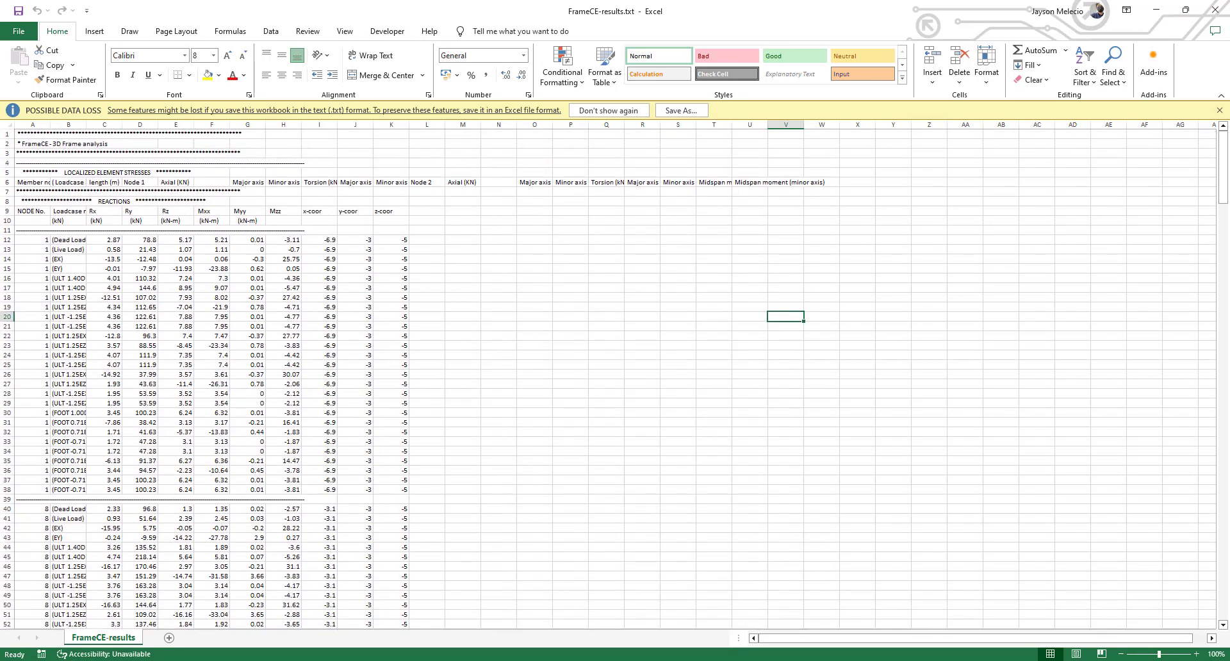
click(1215, 10)
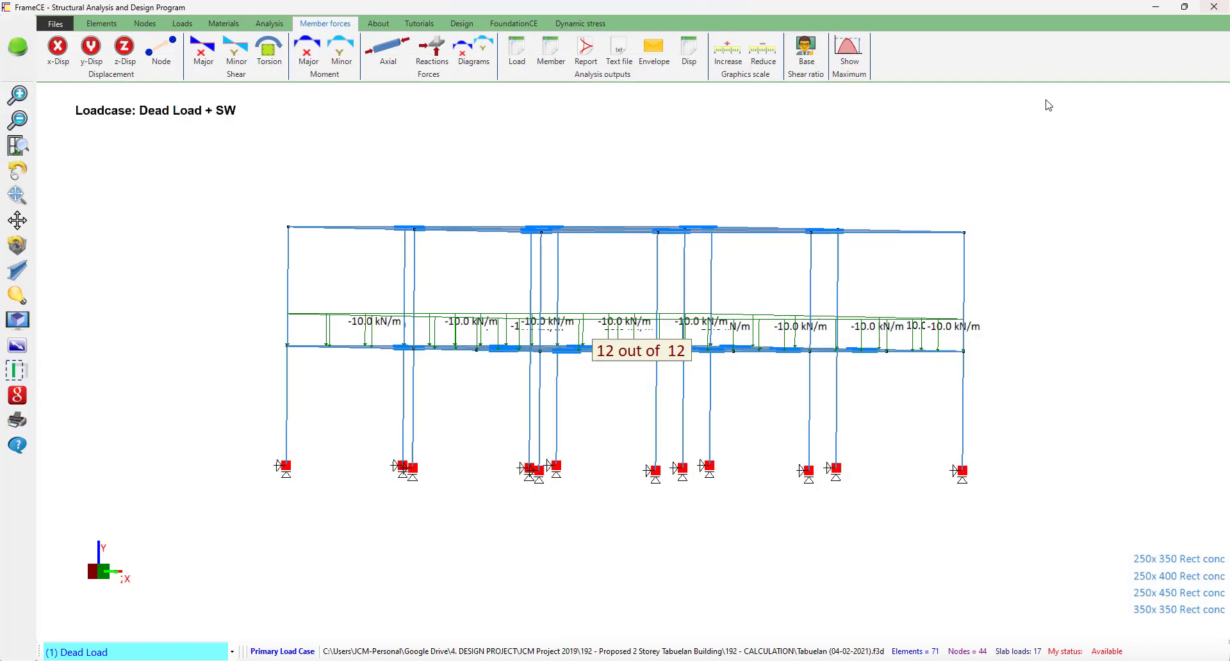
Switch to Design of Combined Footing and extract the FrameCe load combinations for footing sizing
click(941, 660)
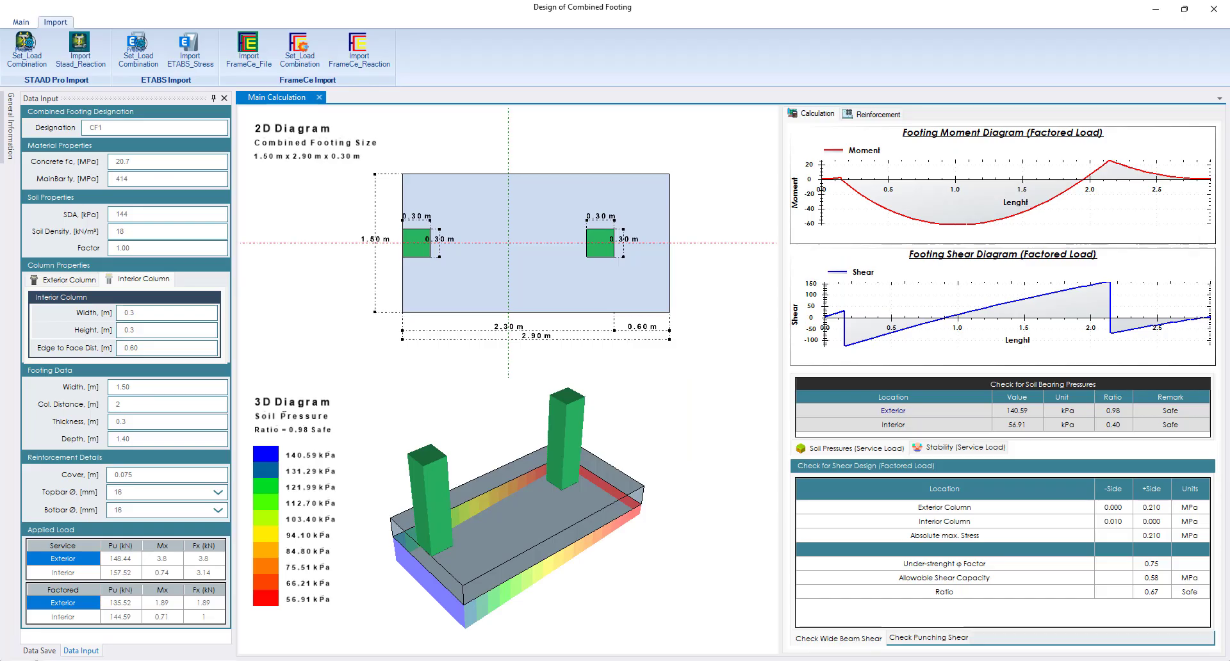
click(307, 63)
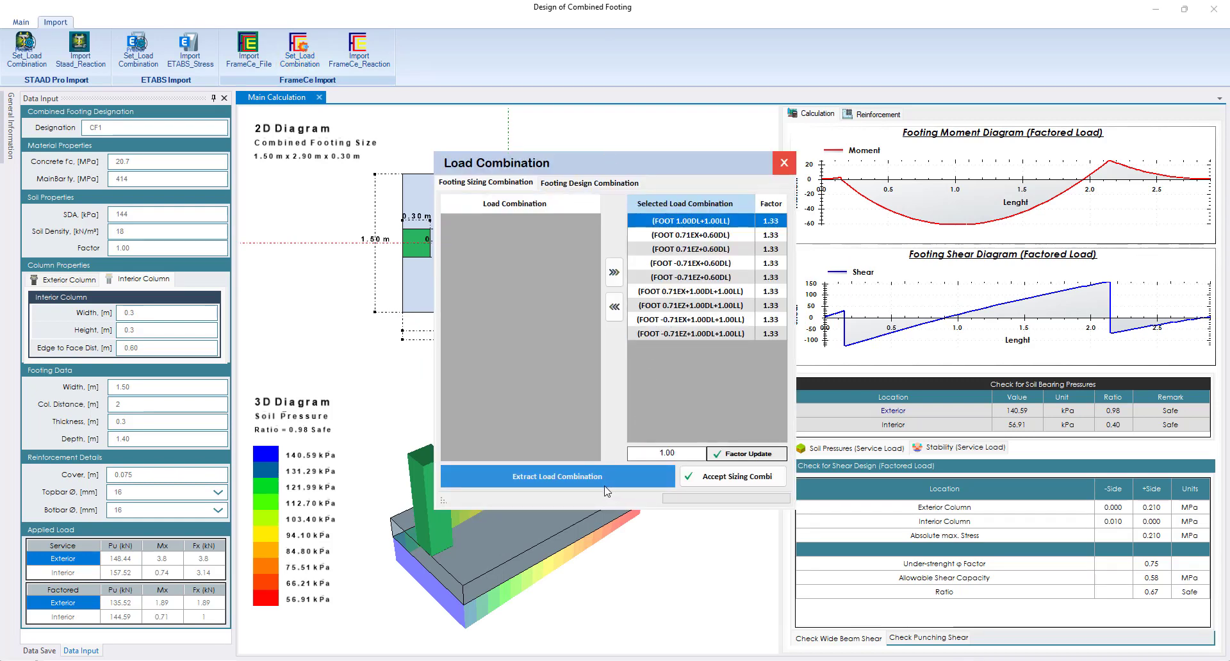
click(564, 185)
click(491, 186)
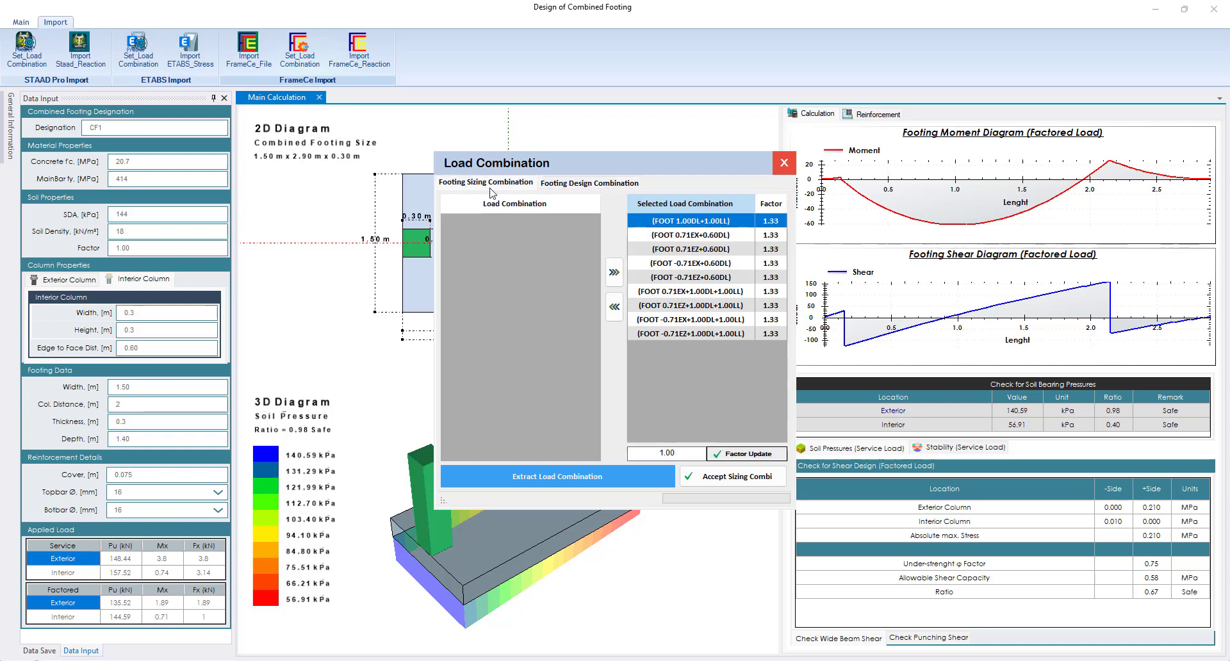
click(562, 491)
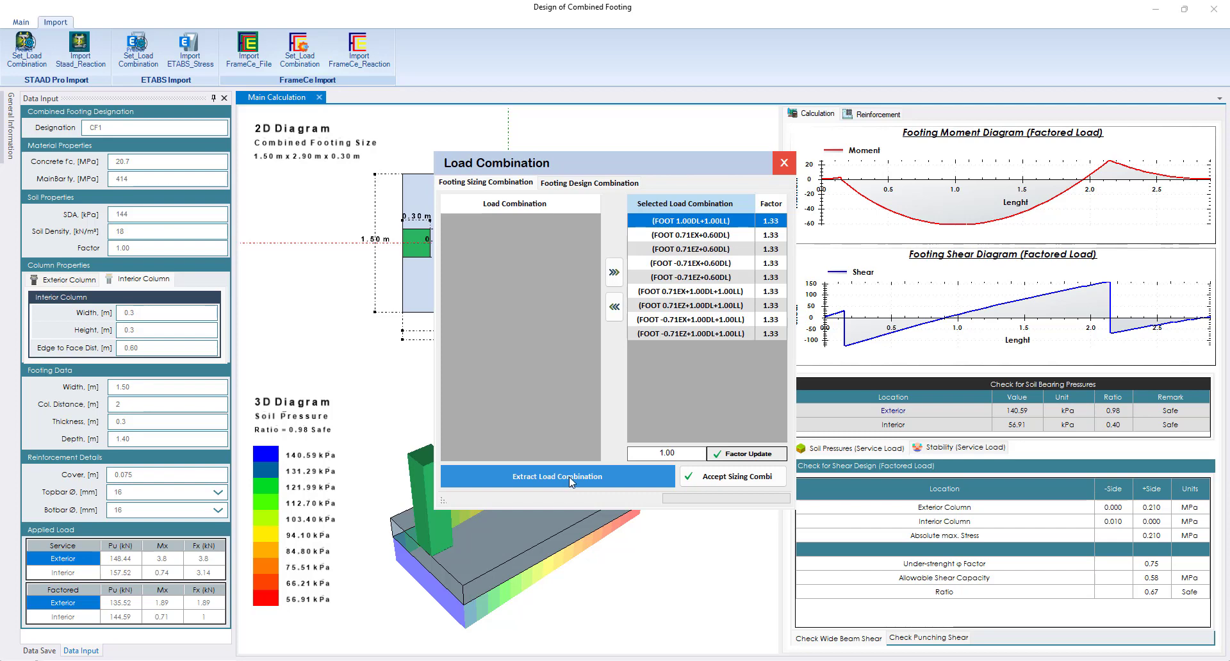
Add all FOOT combinations, from FOOT 1.00DL+1.00LL to FOOT -0.71EZ+1.00DL+1.00LL, to the selected footing sizing combinations
scroll(516, 410, down, 1)
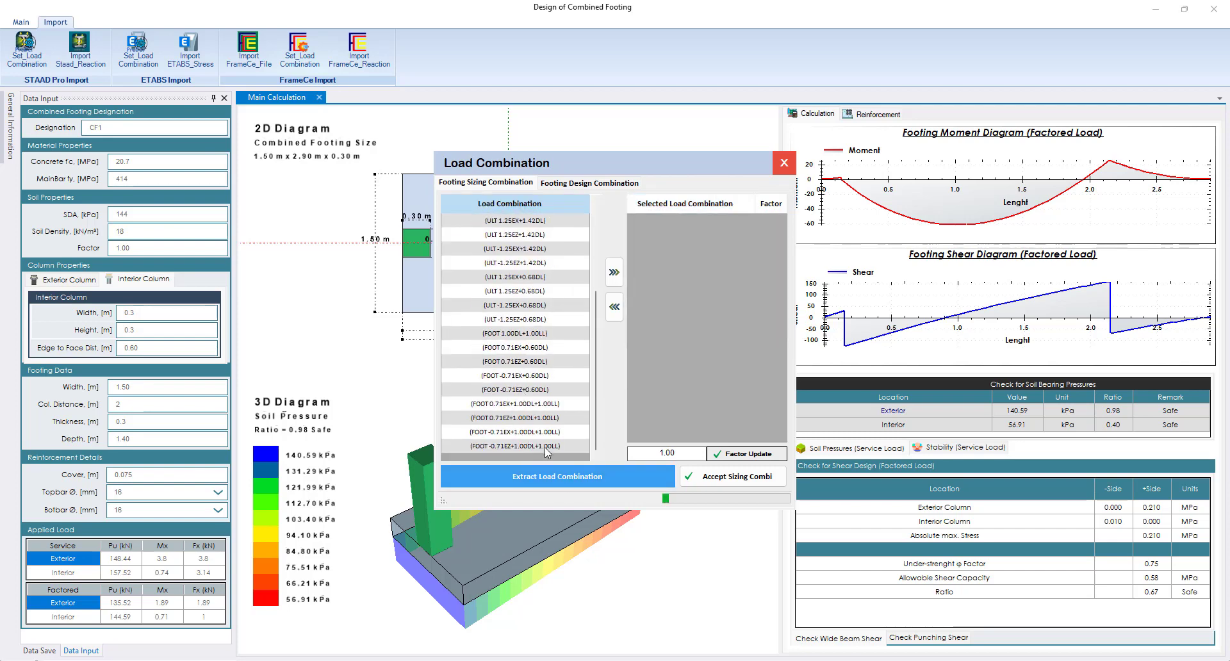
drag(546, 447, 581, 341)
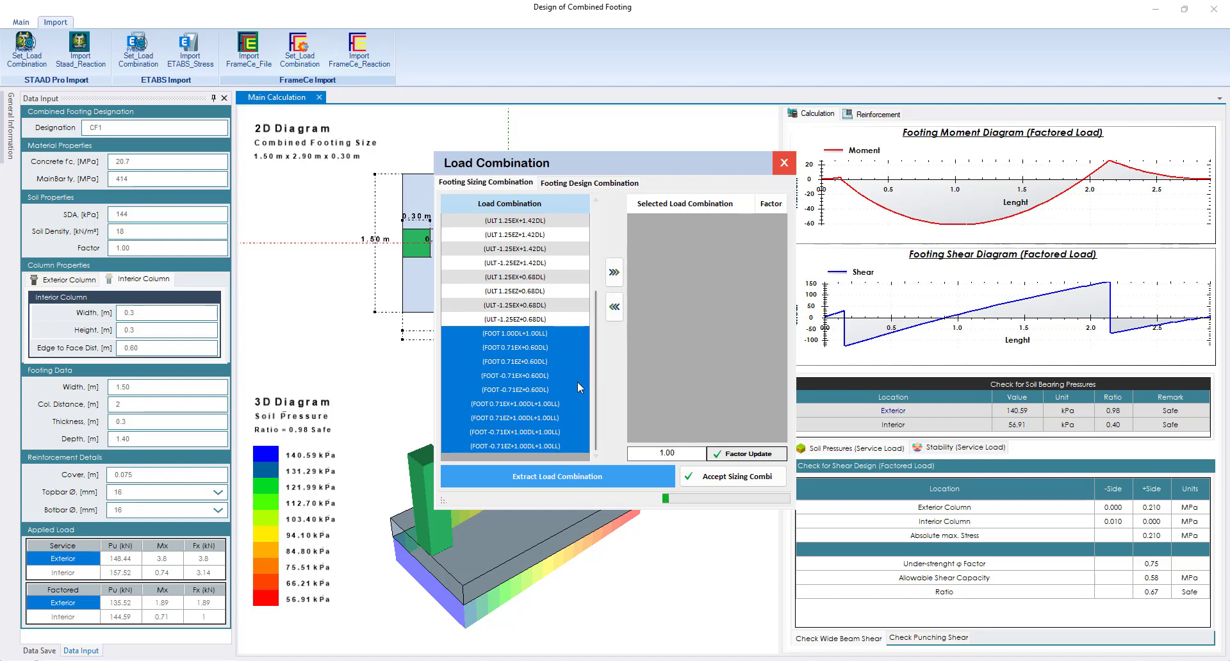
drag(555, 446, 559, 336)
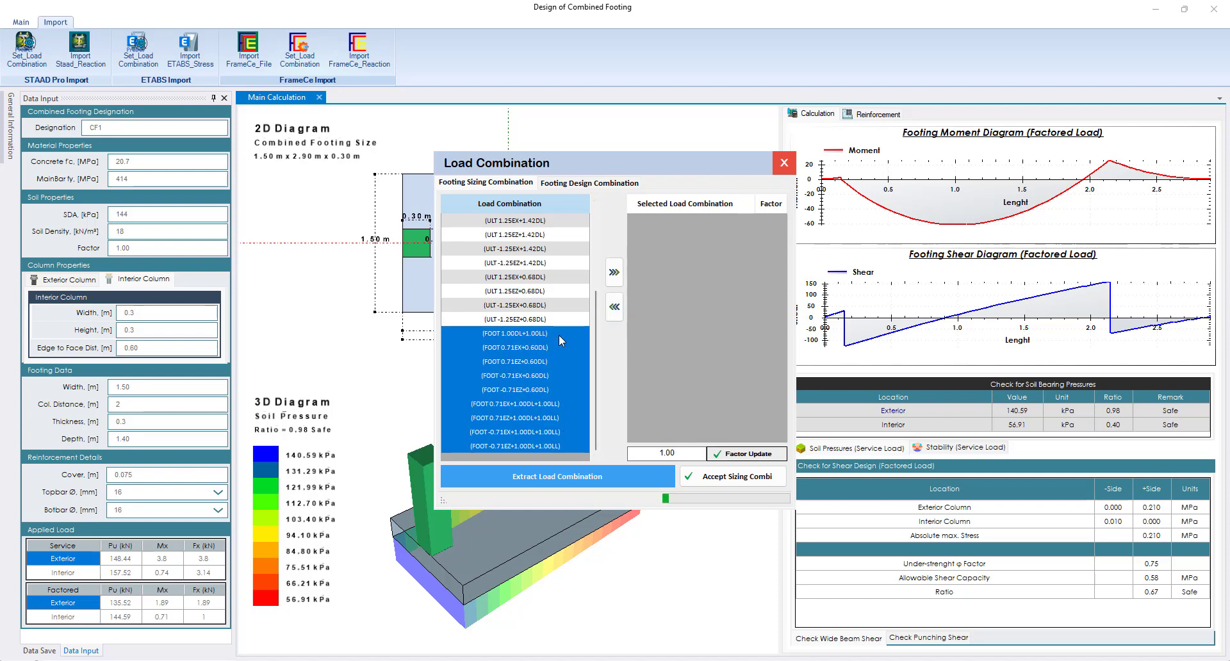
click(614, 272)
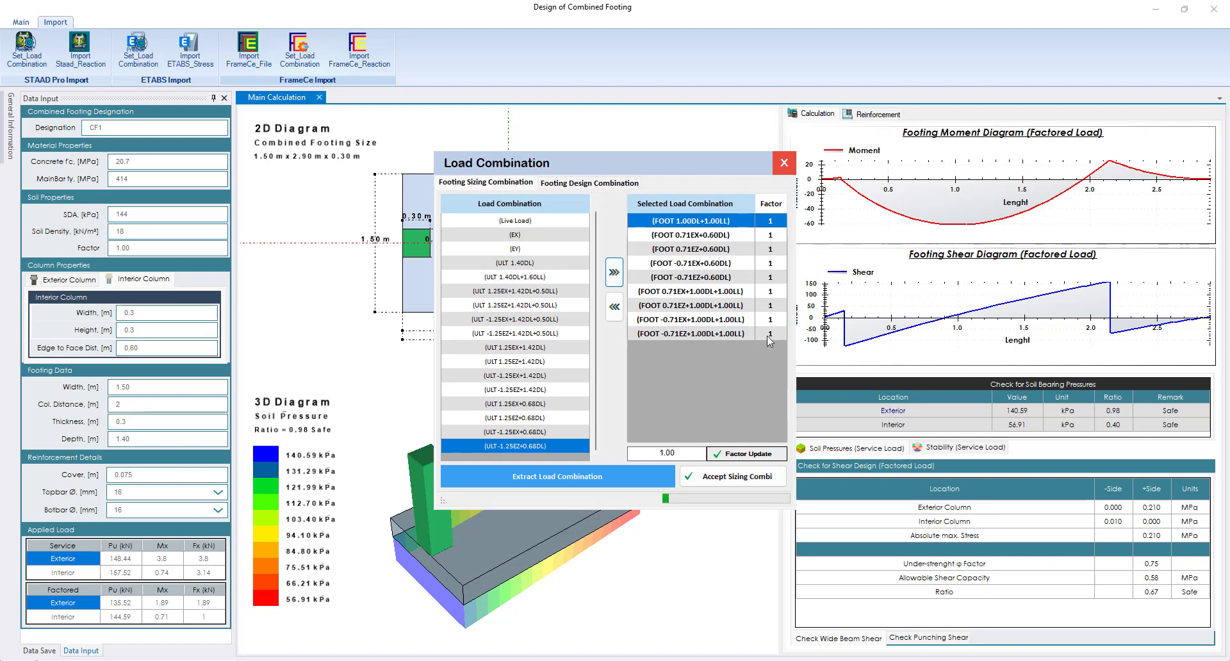
Set the factor of the selected sizing combination FOOT 0.71EX+0.60DL to 1.33
drag(766, 335, 737, 290)
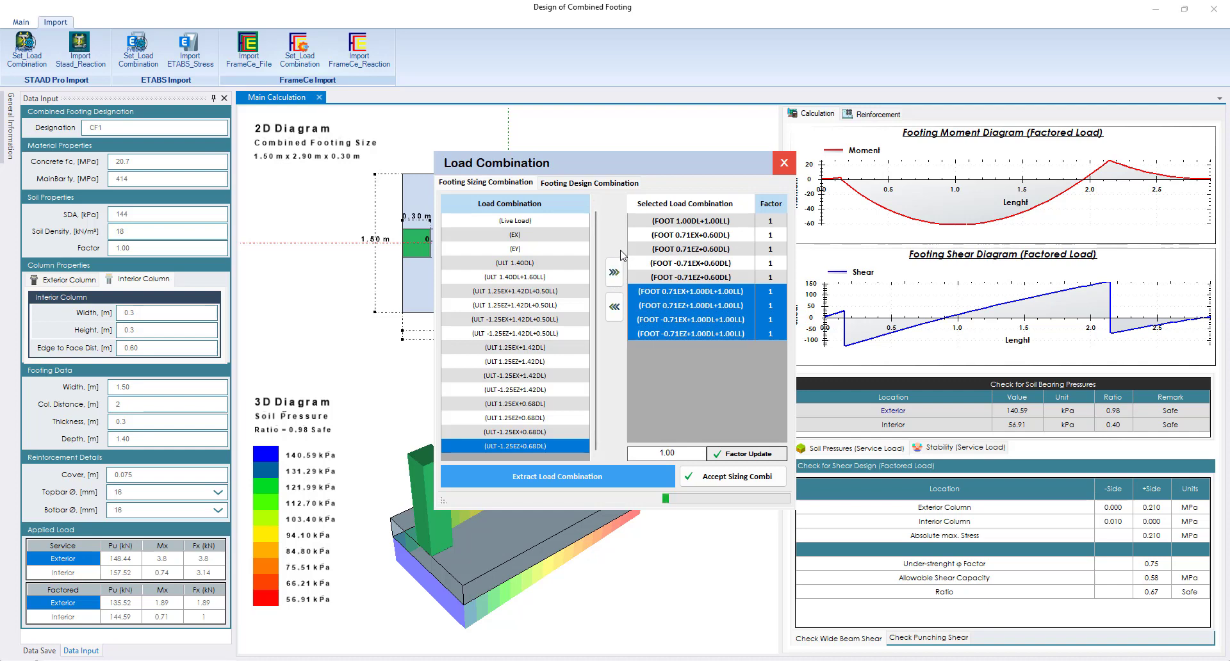
click(783, 334)
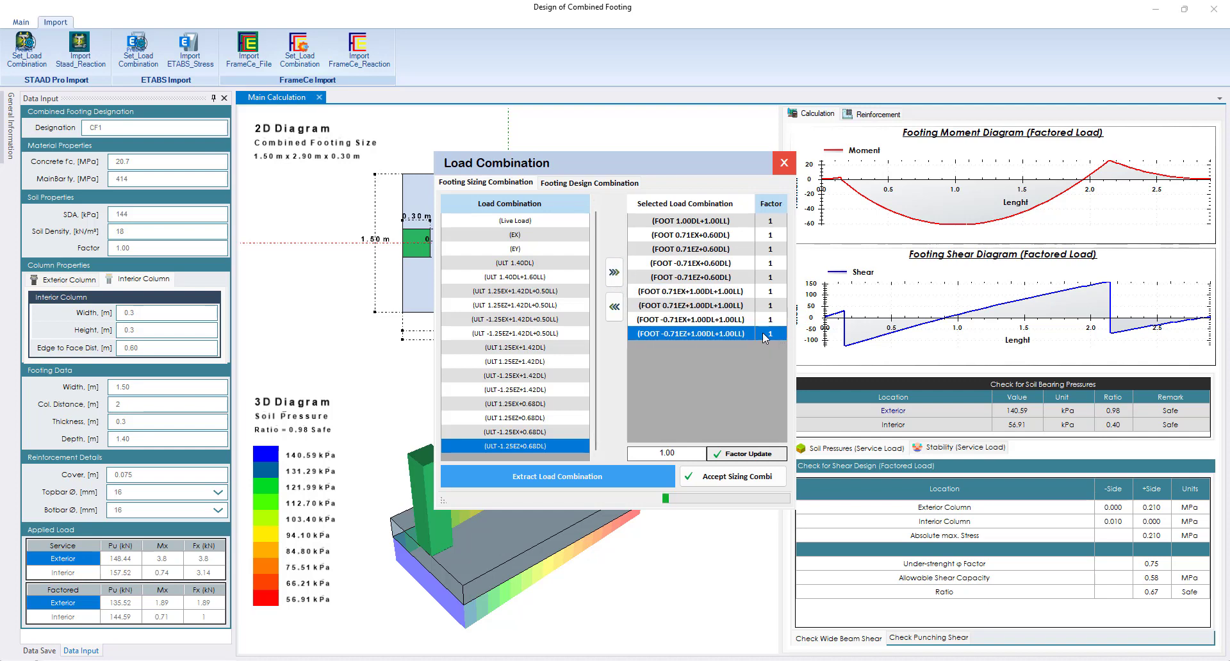
click(776, 236)
click(776, 224)
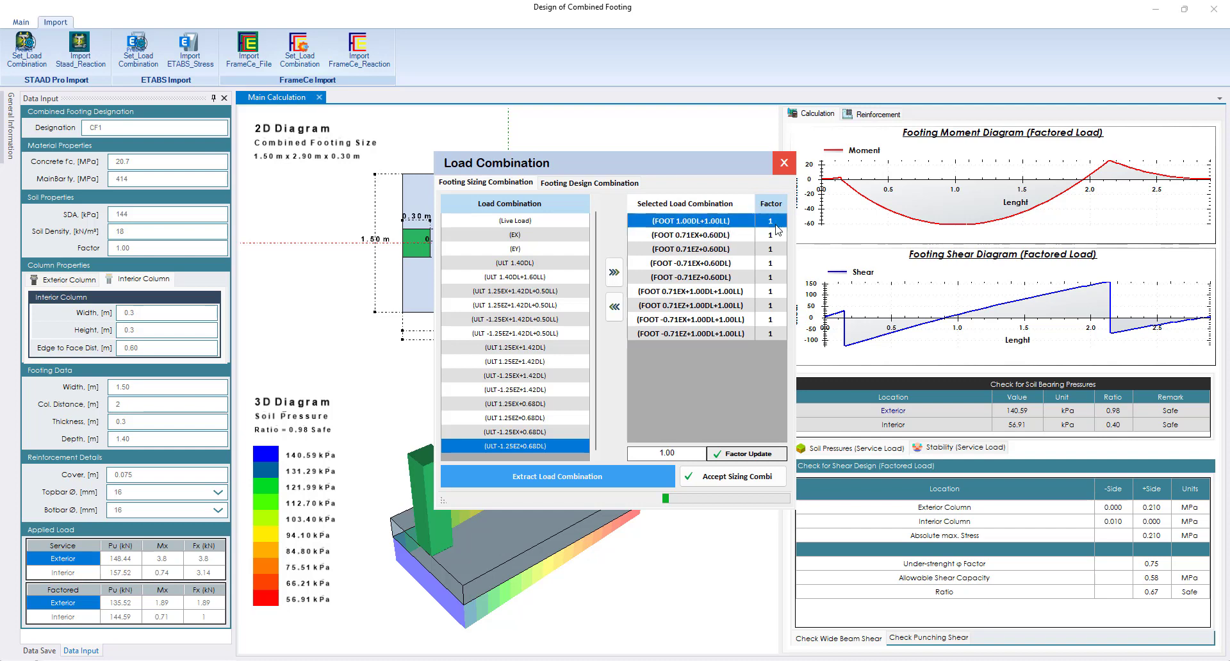
click(776, 235)
click(776, 249)
click(774, 240)
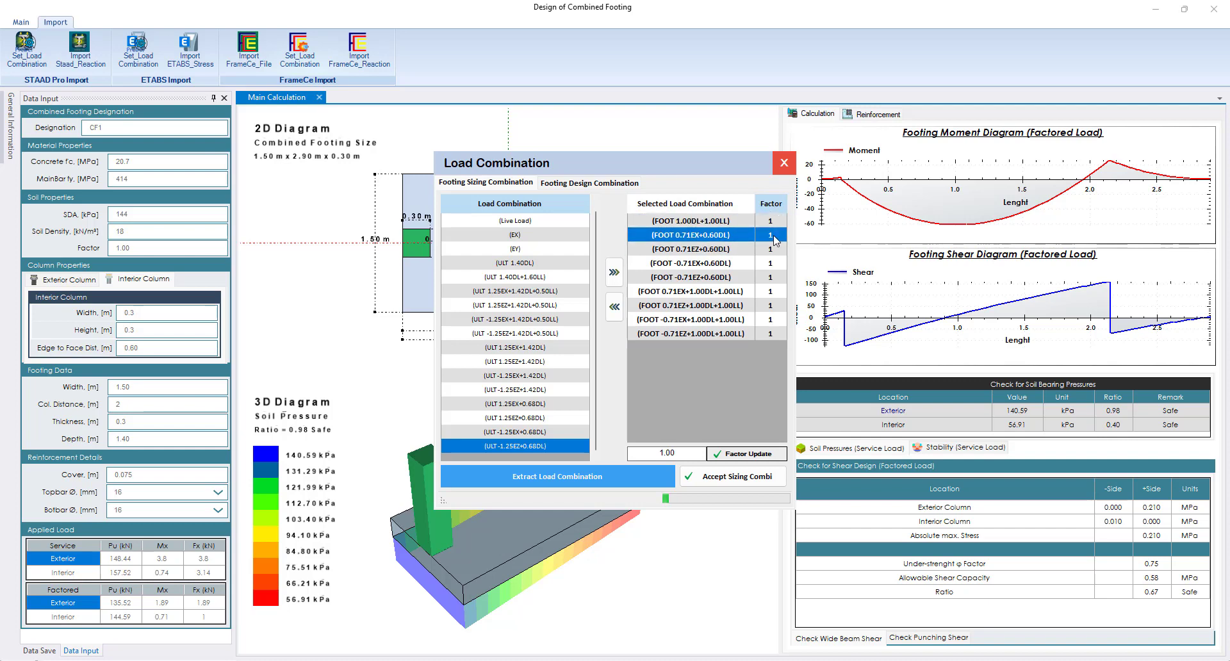
text(1.33)
key(Return)
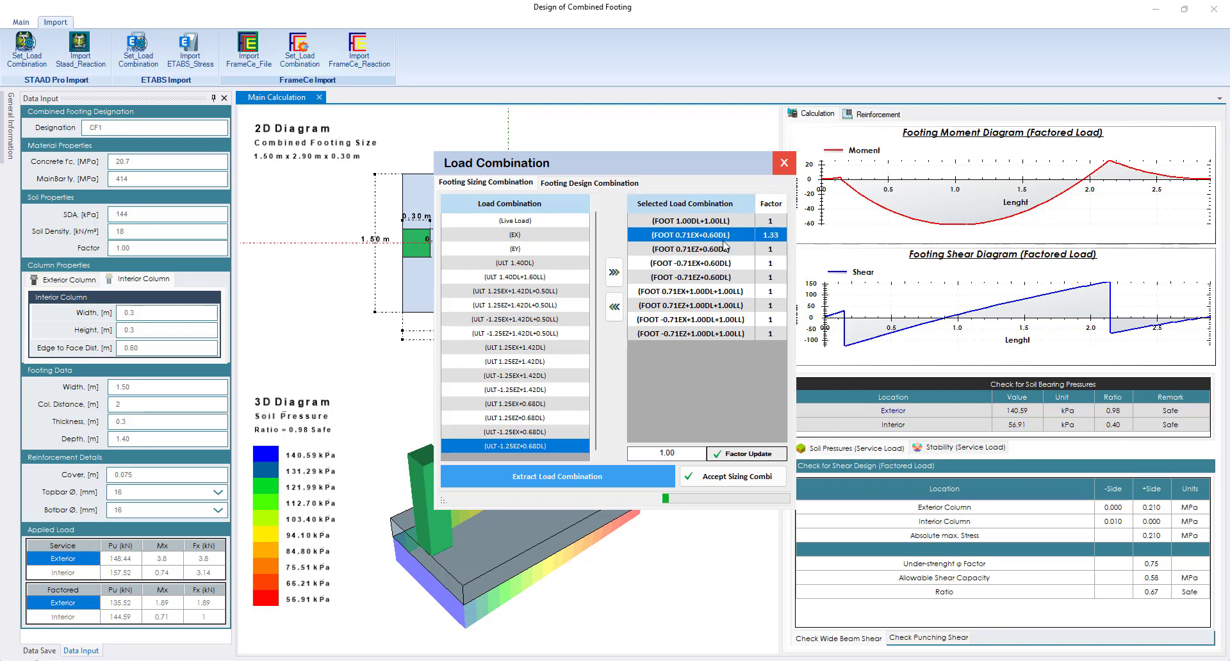
Apply a factor of 1.33 to the sizing combinations from FOOT 0.71EZ+0.60DL through FOOT -0.71EZ+1.00DL+1.00LL, and accept the sizing set
click(763, 250)
drag(770, 330, 703, 257)
click(781, 251)
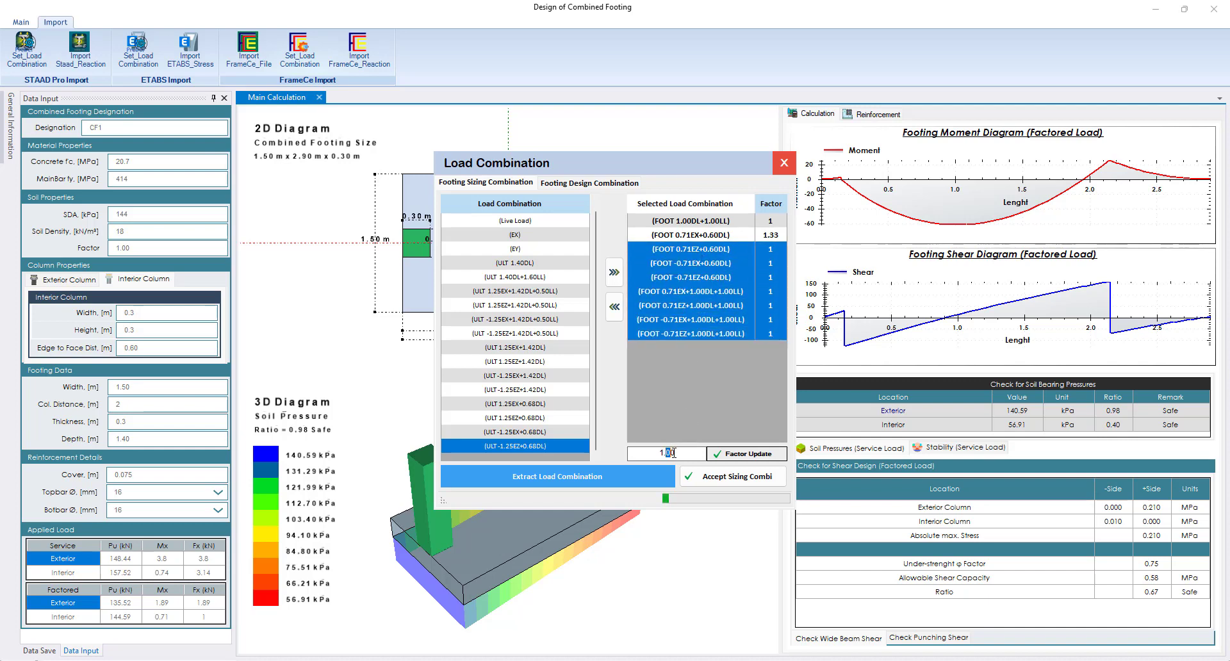
text(33)
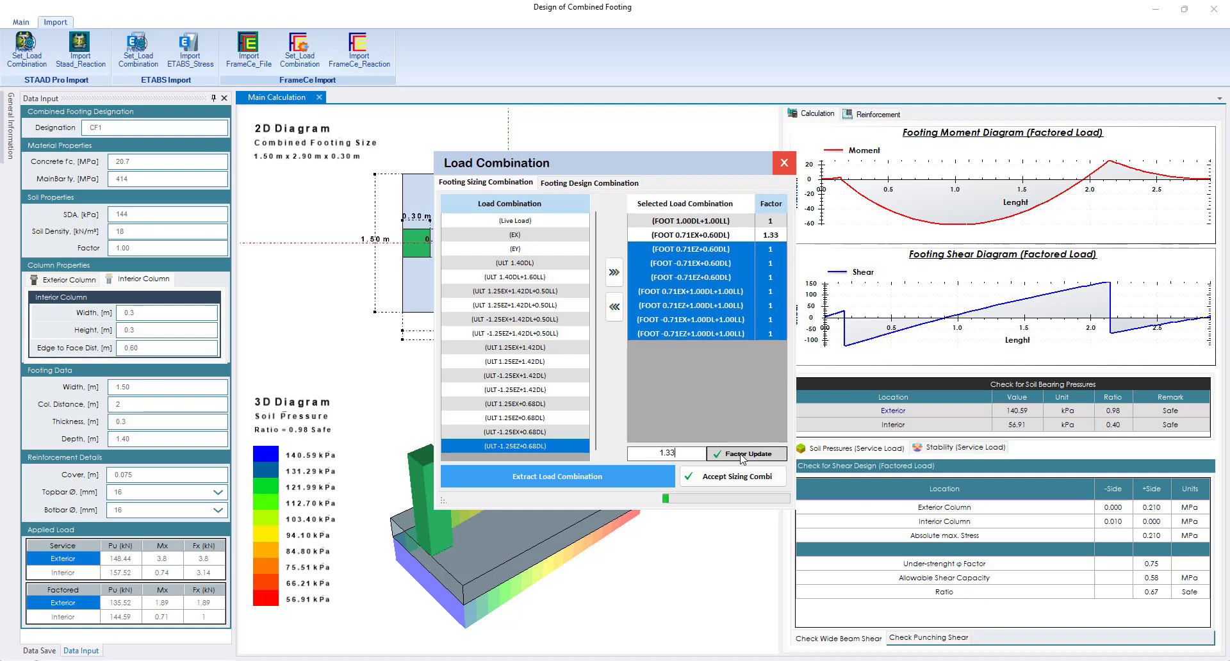
click(742, 457)
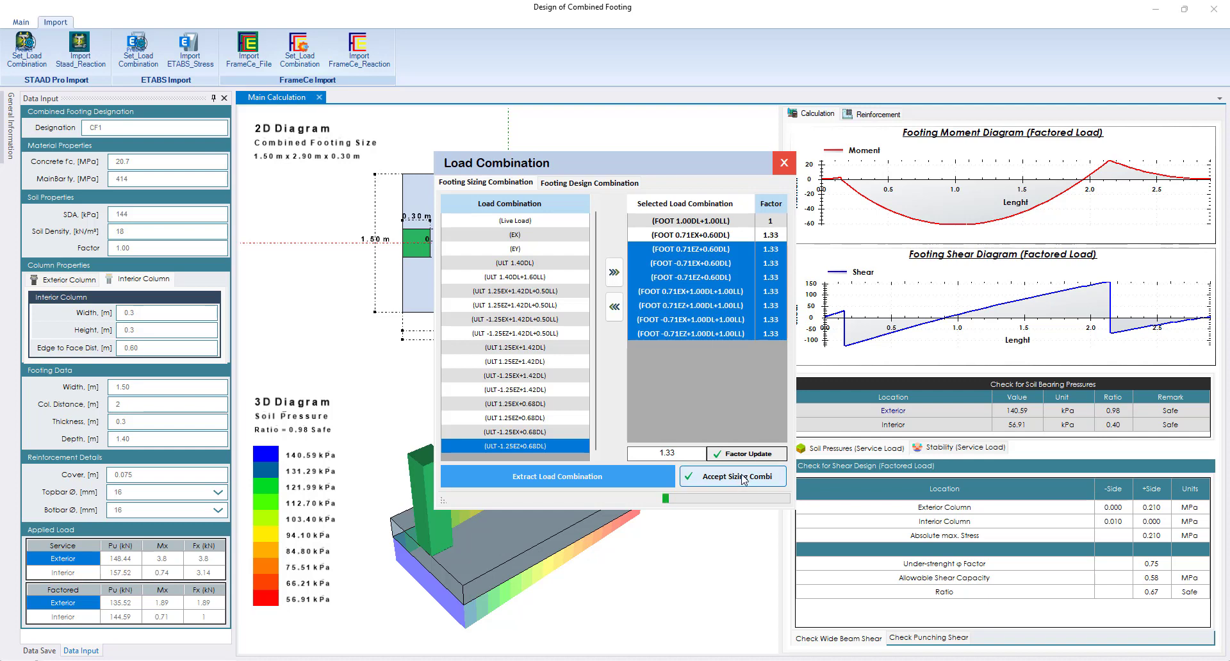
click(688, 383)
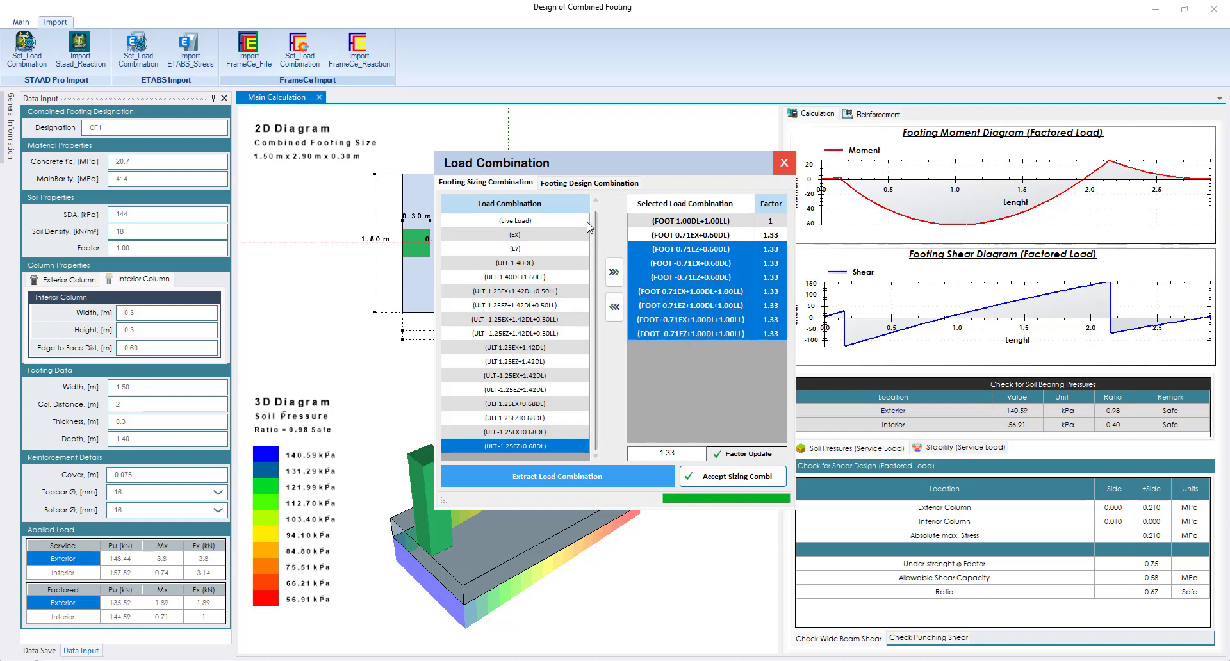
Extract the load combinations for footing design and add all ULT combinations, from ULT 1.40DL to ULT -1.25EZ+0.68DL, to the selection
click(596, 185)
click(556, 471)
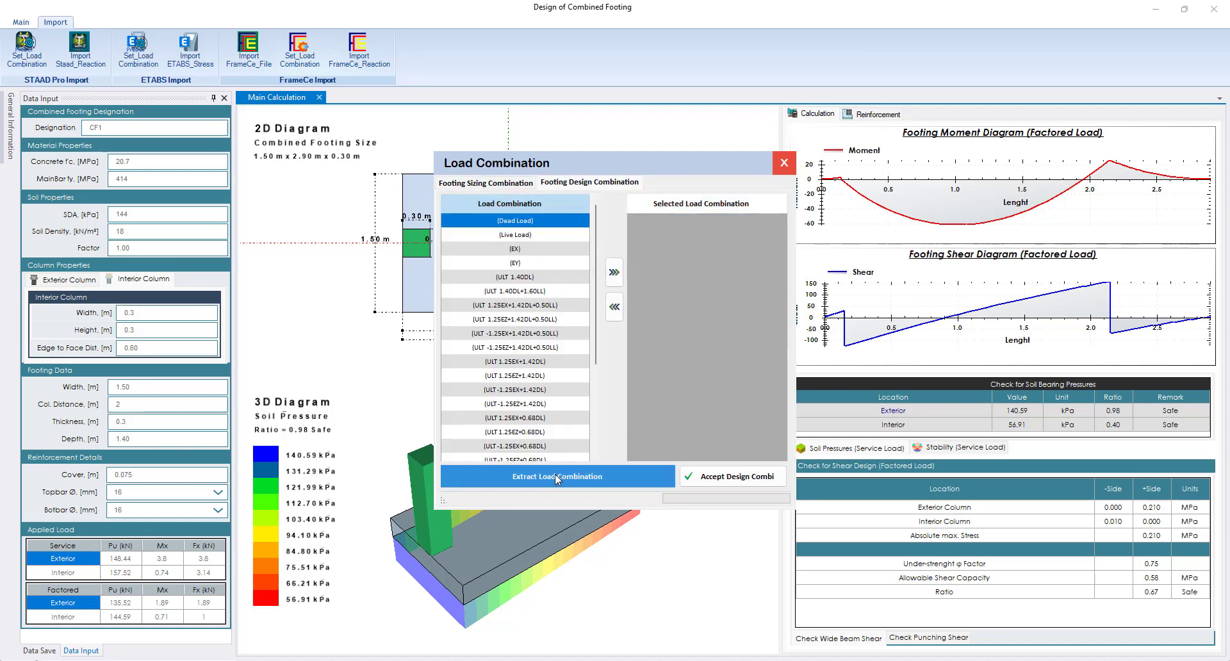
scroll(587, 407, down, 3)
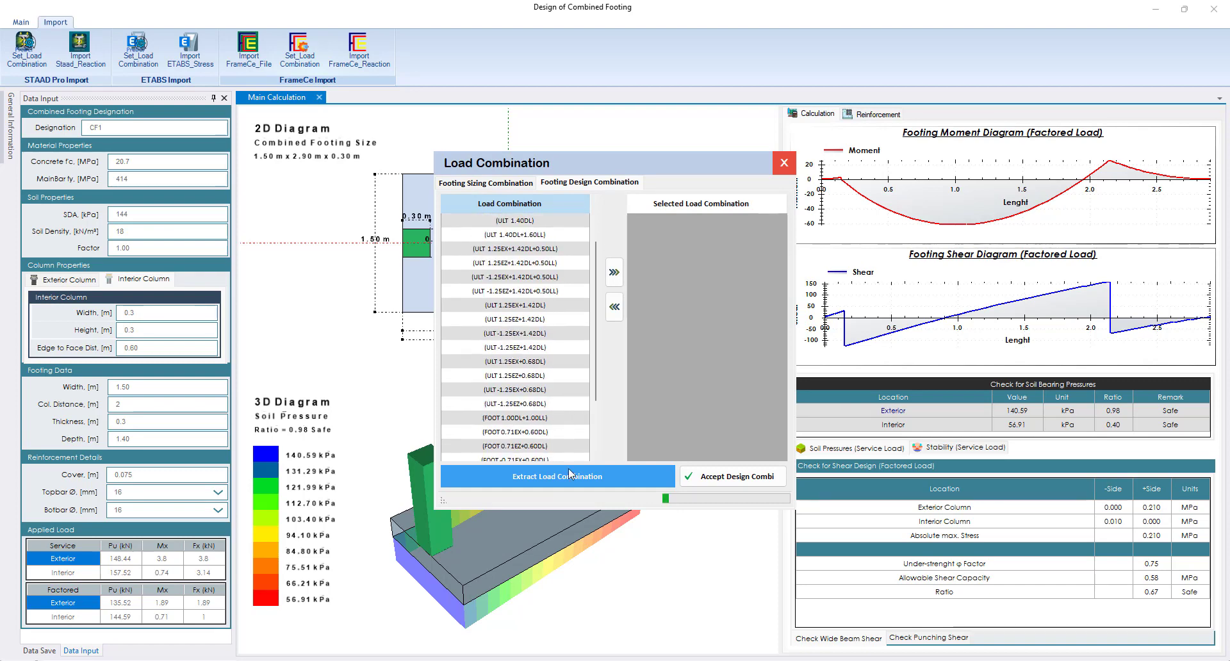
scroll(550, 447, up, 1)
scroll(555, 395, up, 1)
click(525, 447)
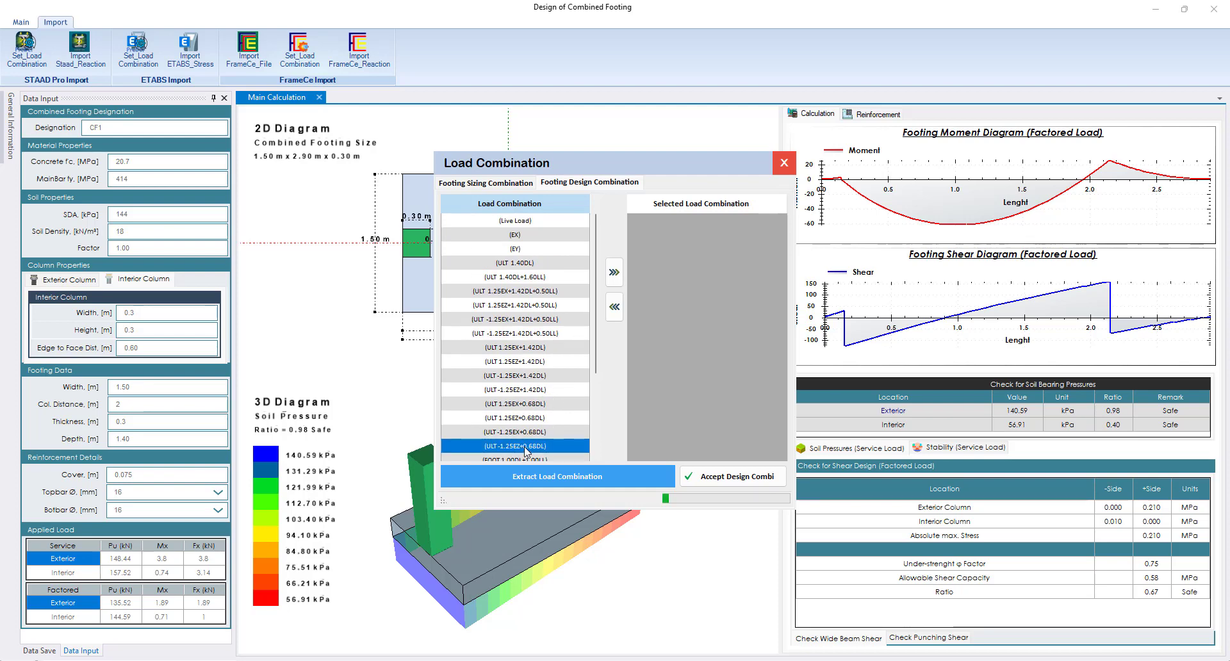
drag(525, 448, 559, 273)
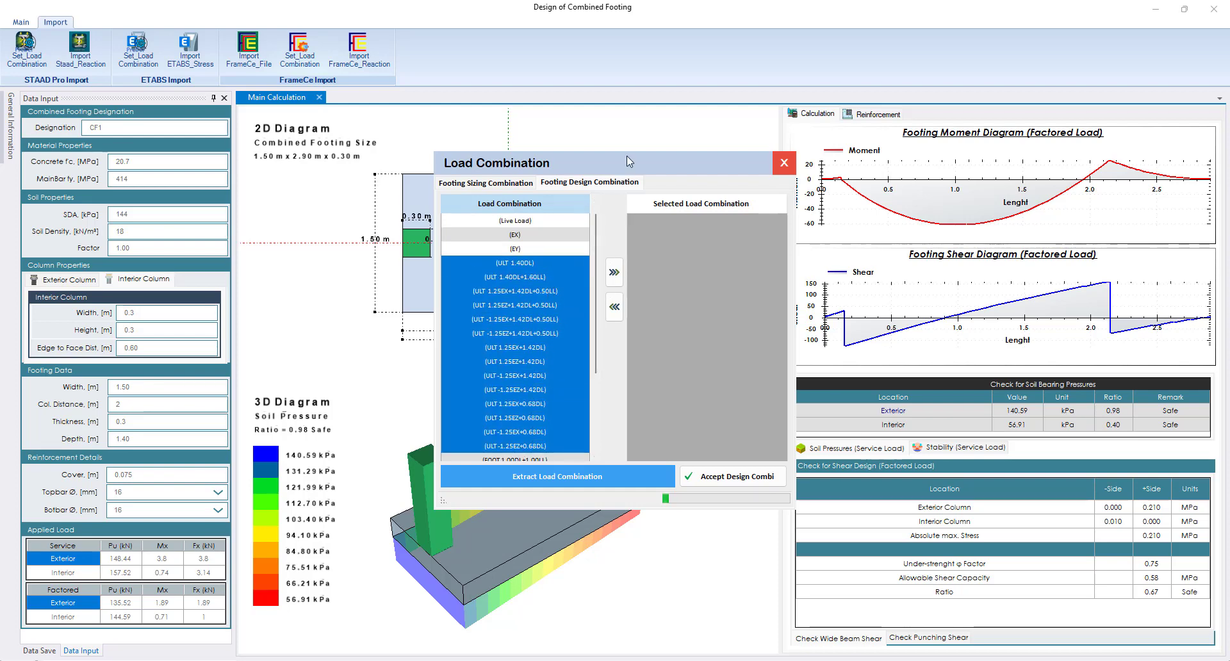
click(614, 273)
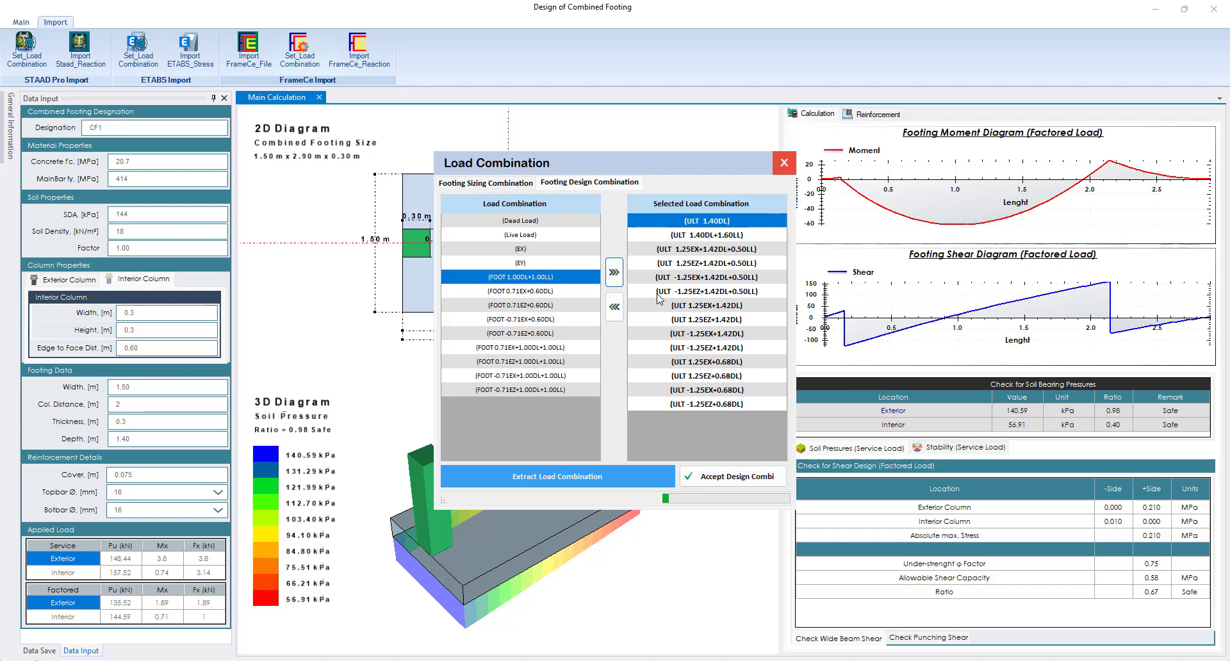
Accept the footing design load combinations and close the load combination setup
click(705, 481)
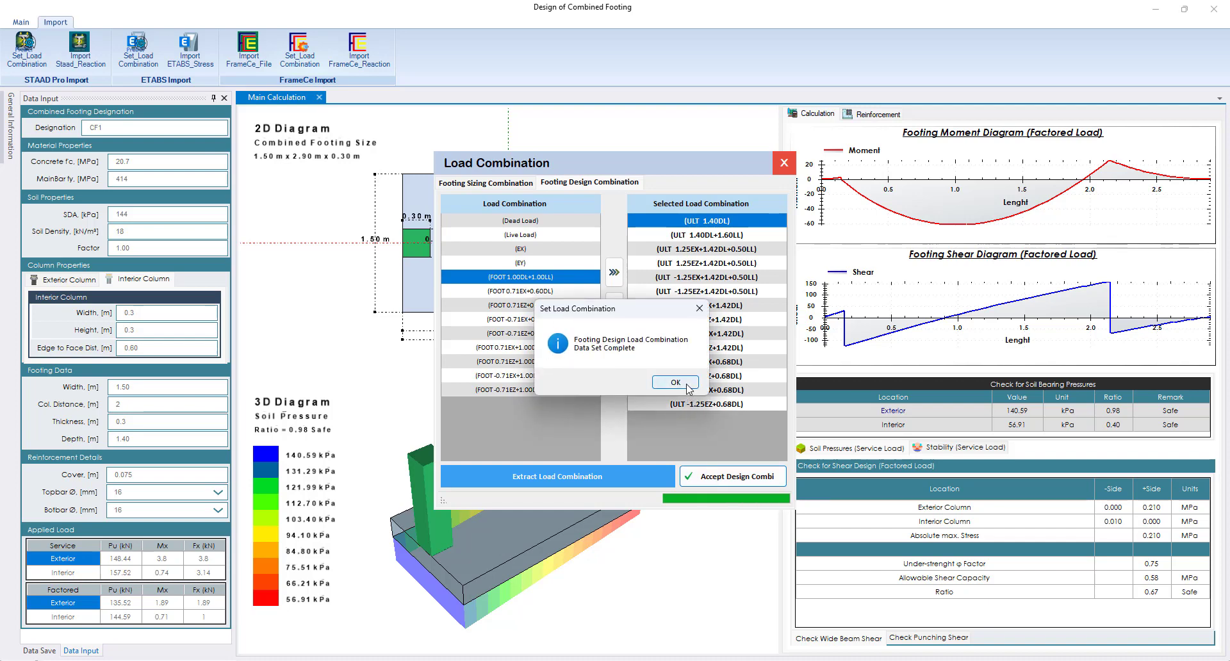
click(681, 386)
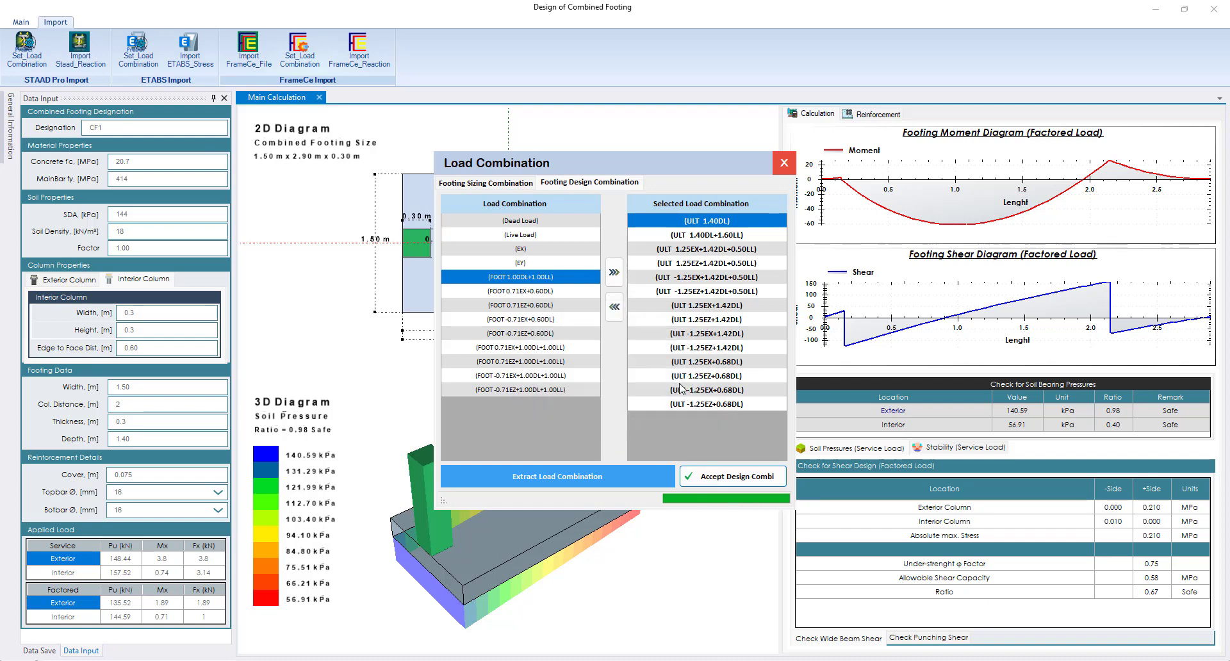
click(512, 184)
click(583, 186)
click(784, 163)
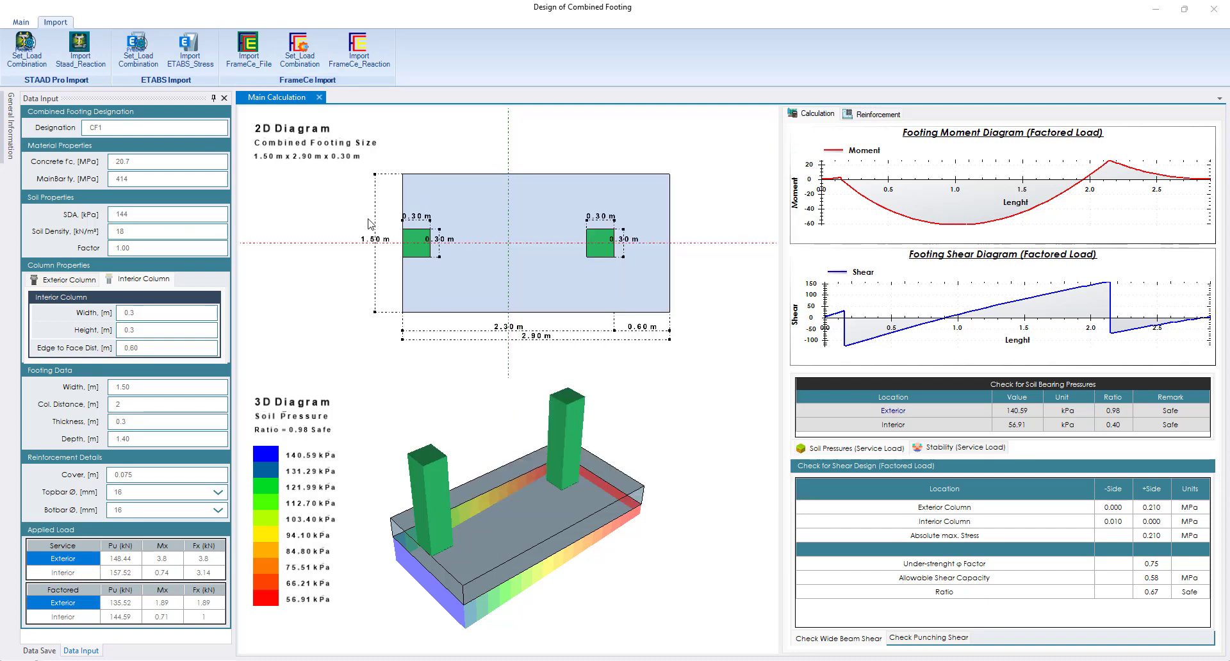
Open the FrameCE reaction import and look at the direction options, Along X and Along Y, in its Individual Stress window
click(372, 62)
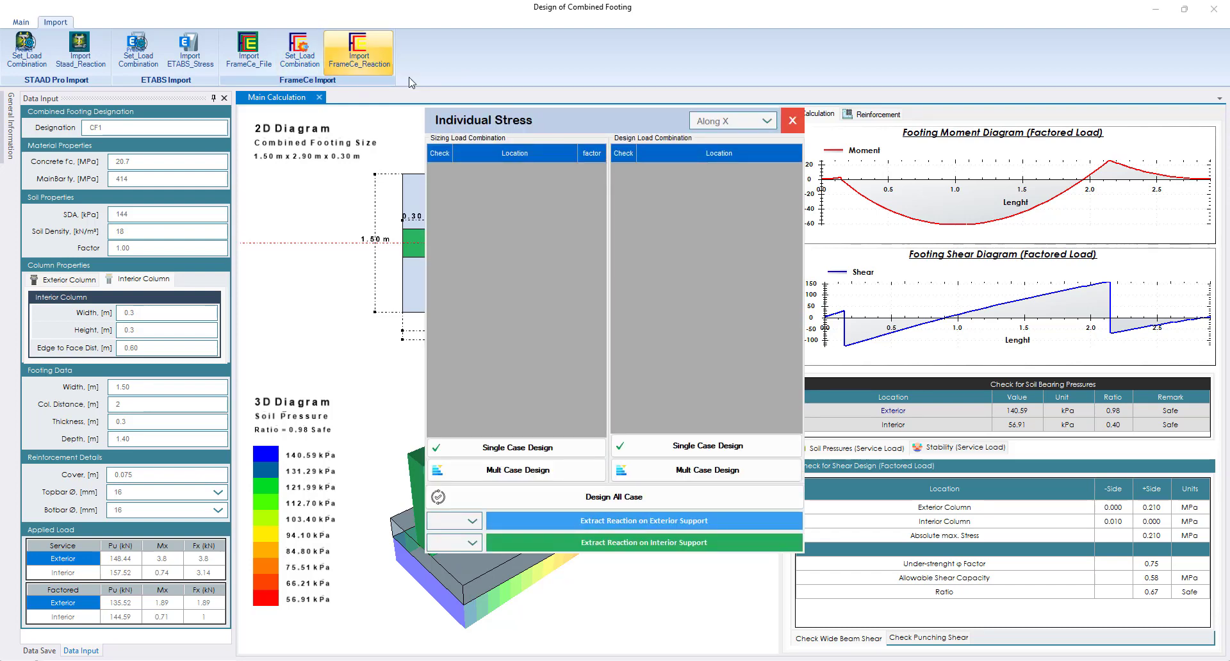
drag(578, 131, 748, 108)
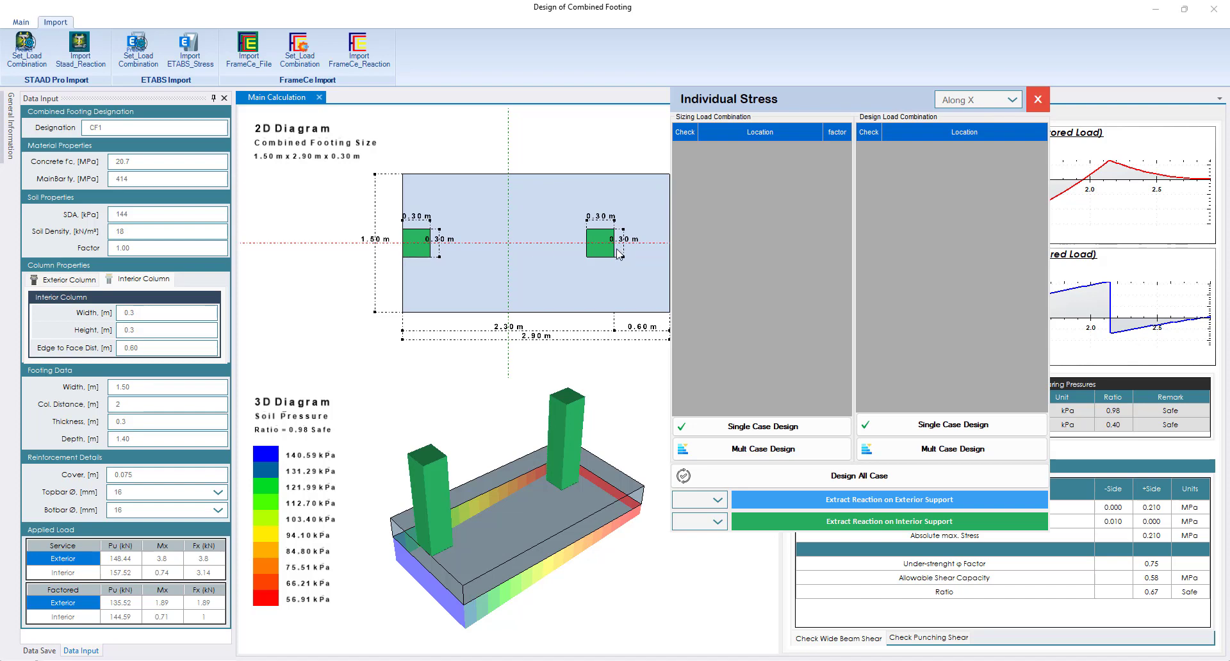
click(852, 490)
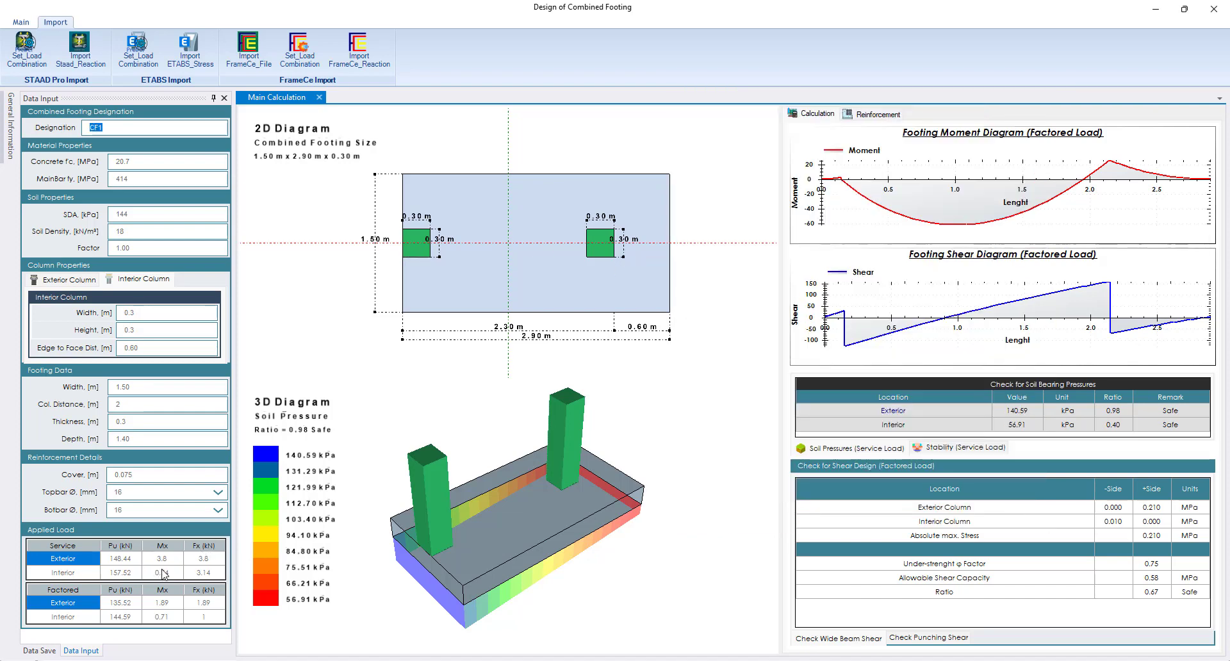
click(162, 557)
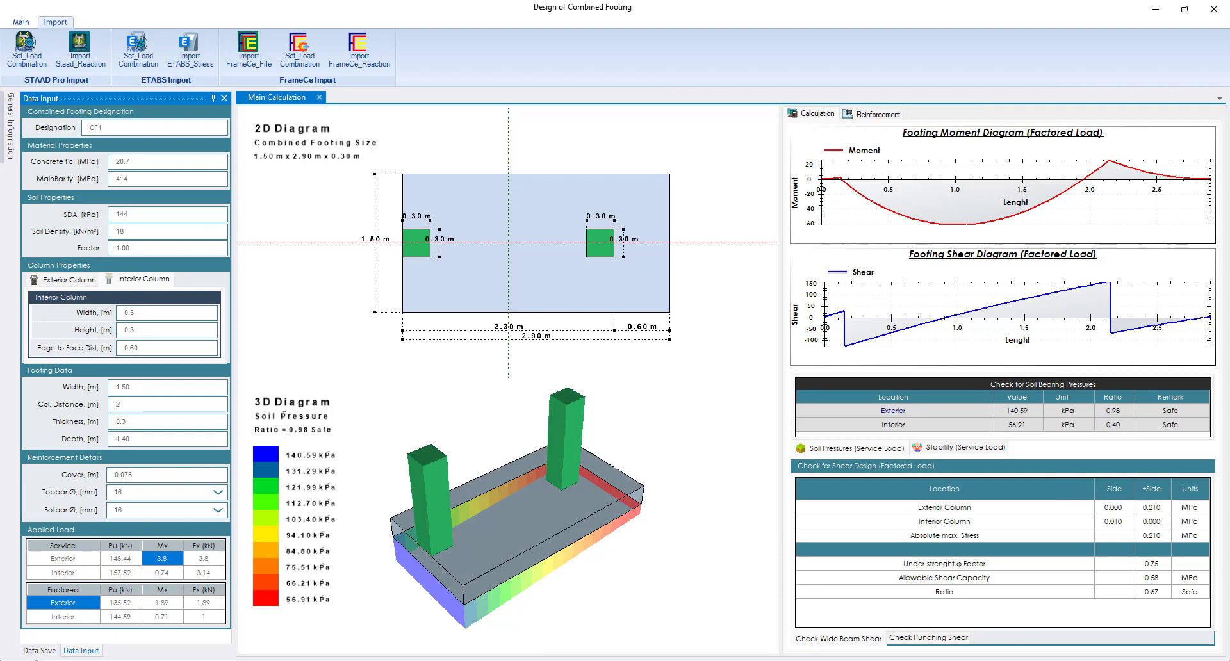
mouse_move(968, 660)
click(1038, 615)
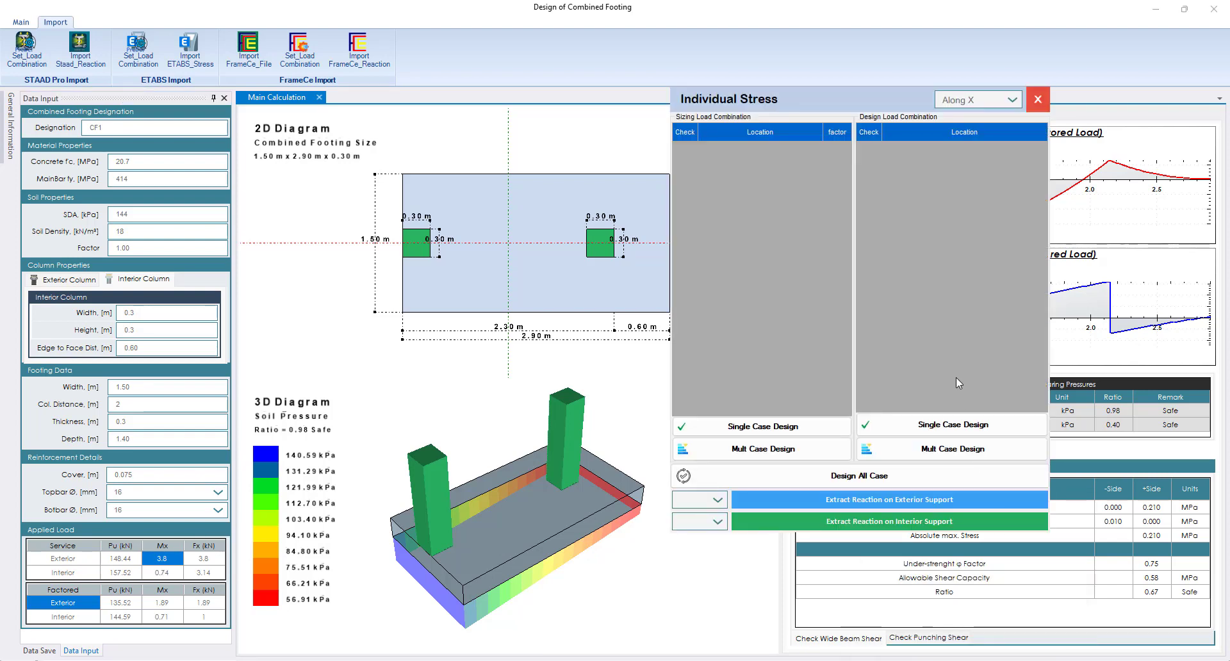
click(1010, 100)
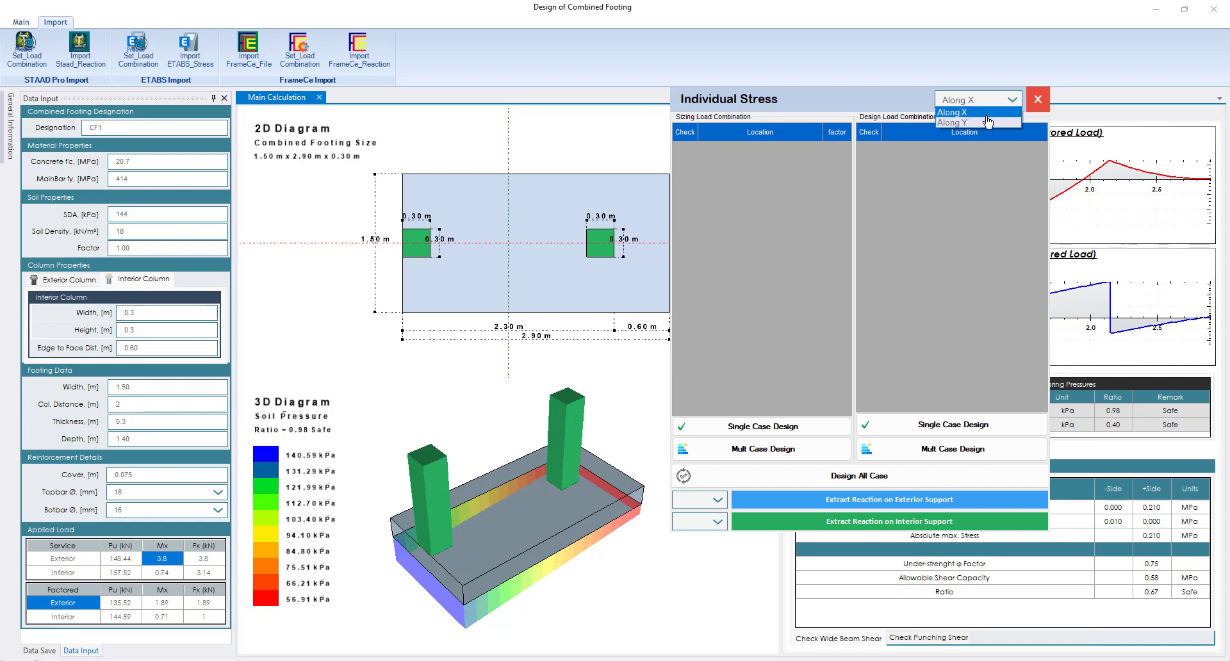
click(902, 561)
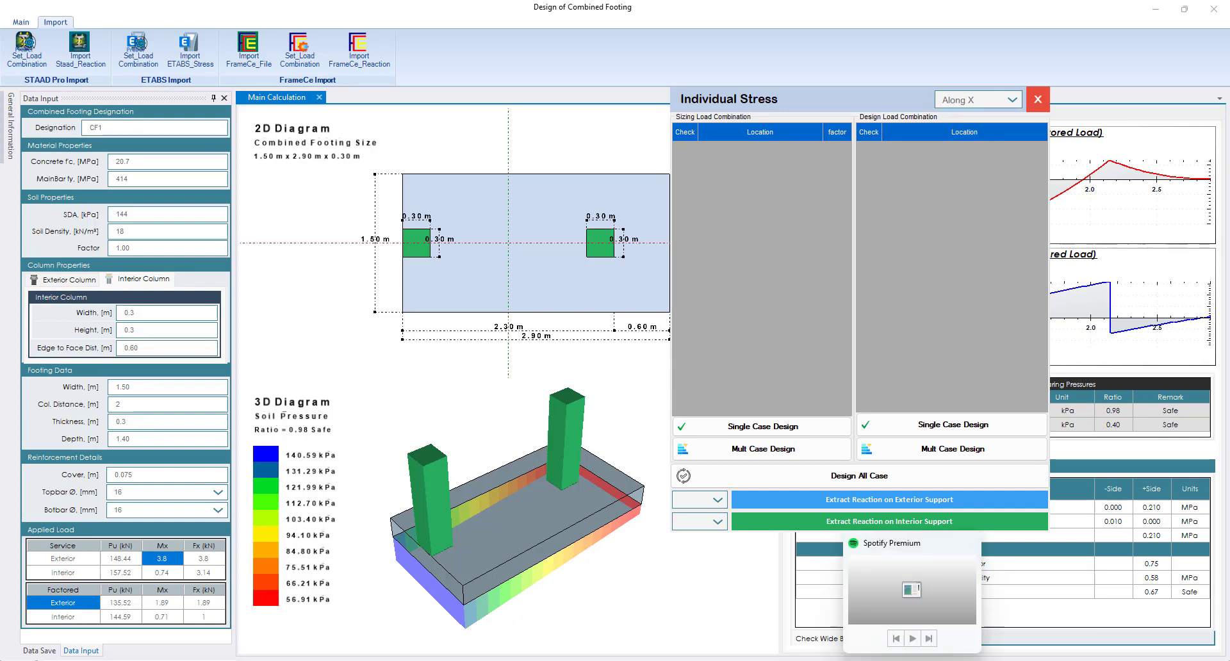
Switch to the FrameCE model and cancel all selections at its supports
click(936, 660)
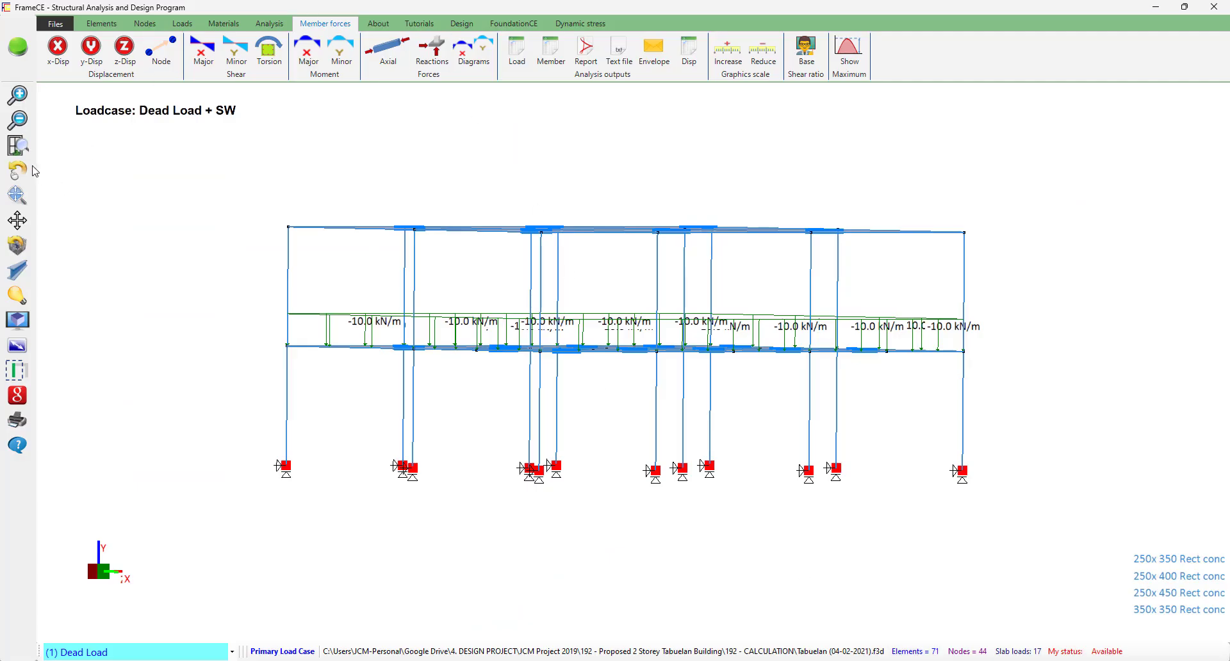
drag(608, 294, 616, 330)
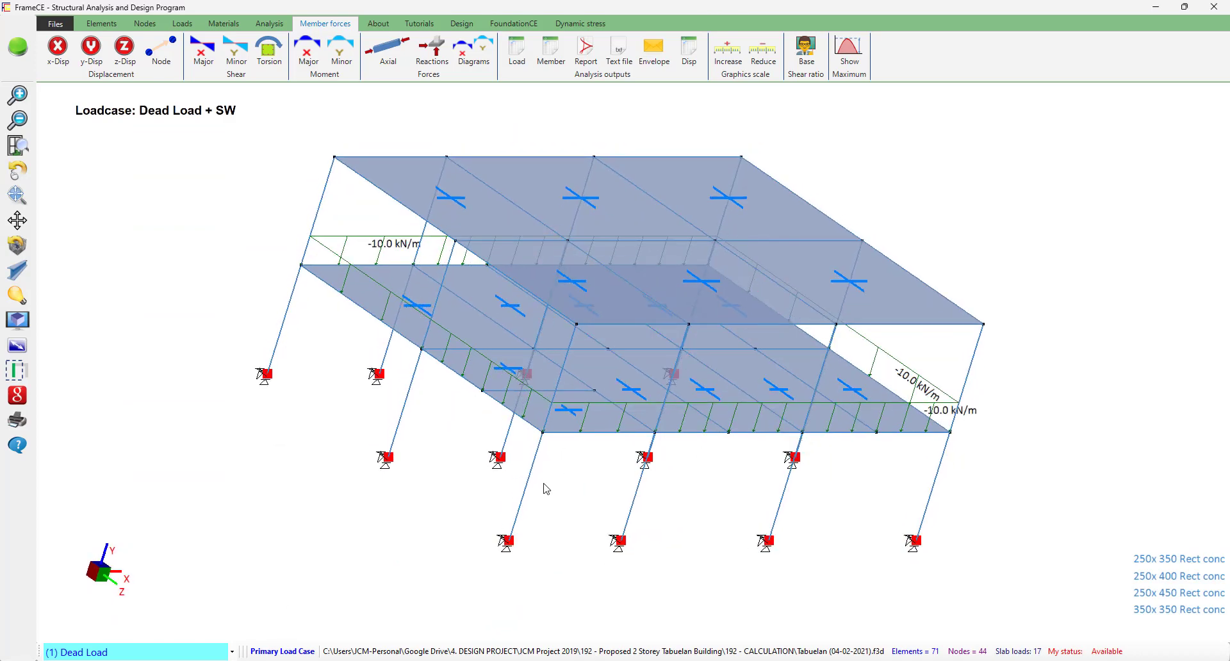
right_click(430, 479)
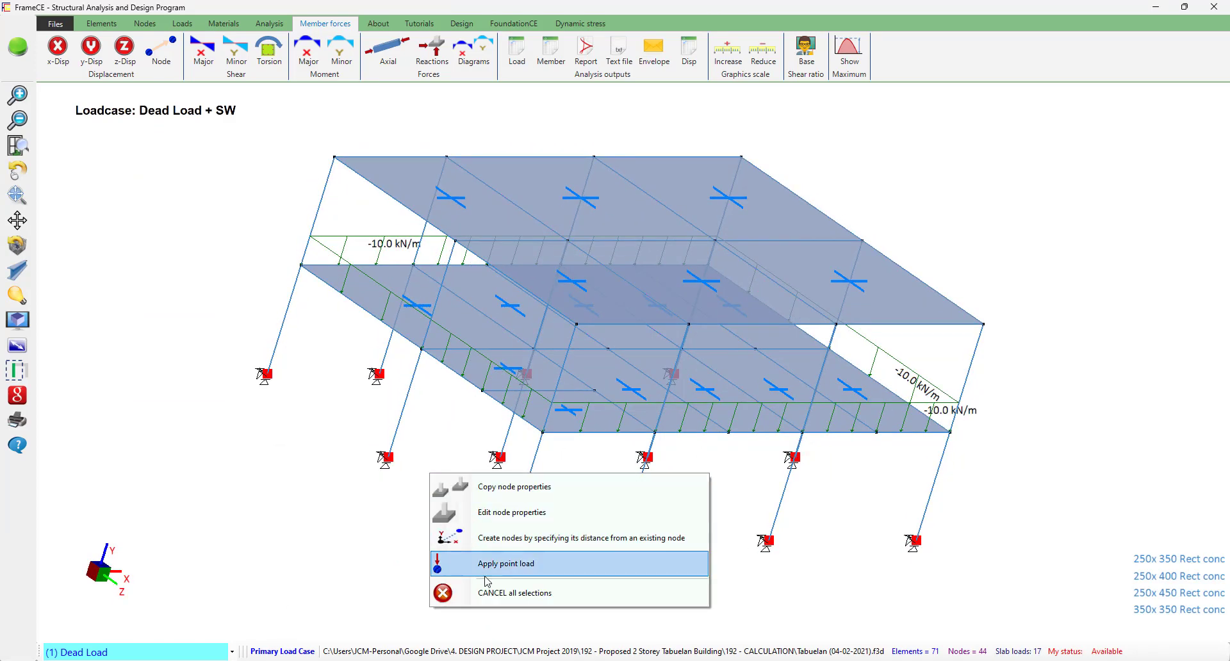
click(507, 590)
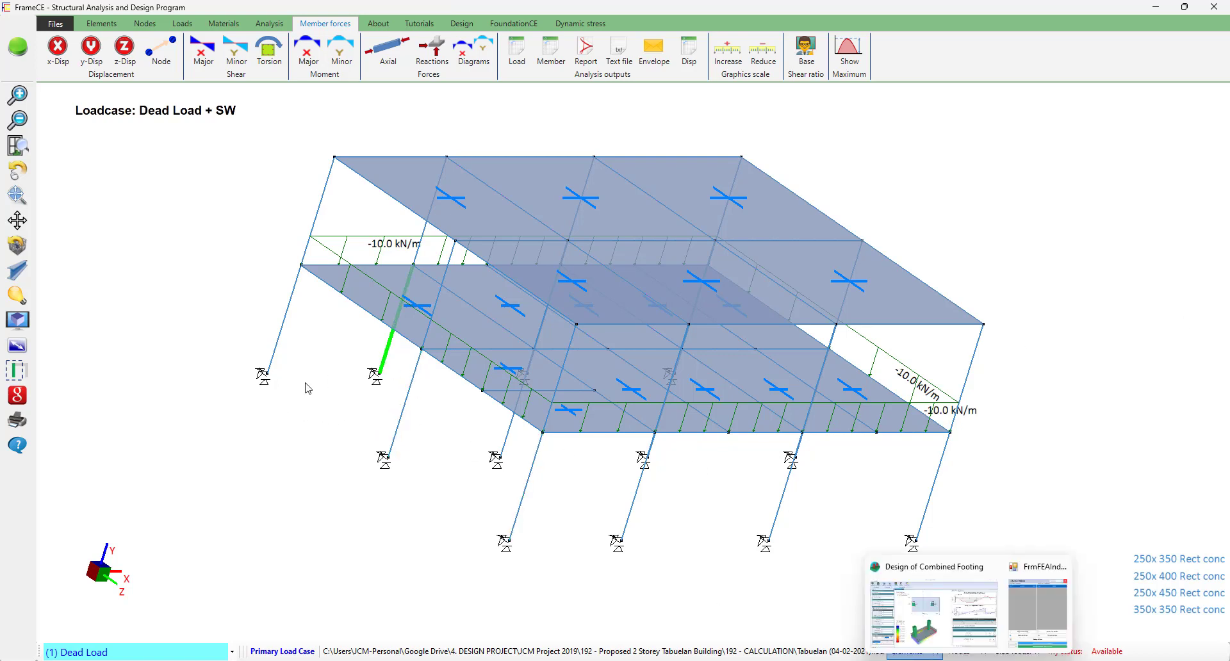
Select the rear corner support of the frame, bring the Individual Stress window over the model and open its exterior support list
click(265, 376)
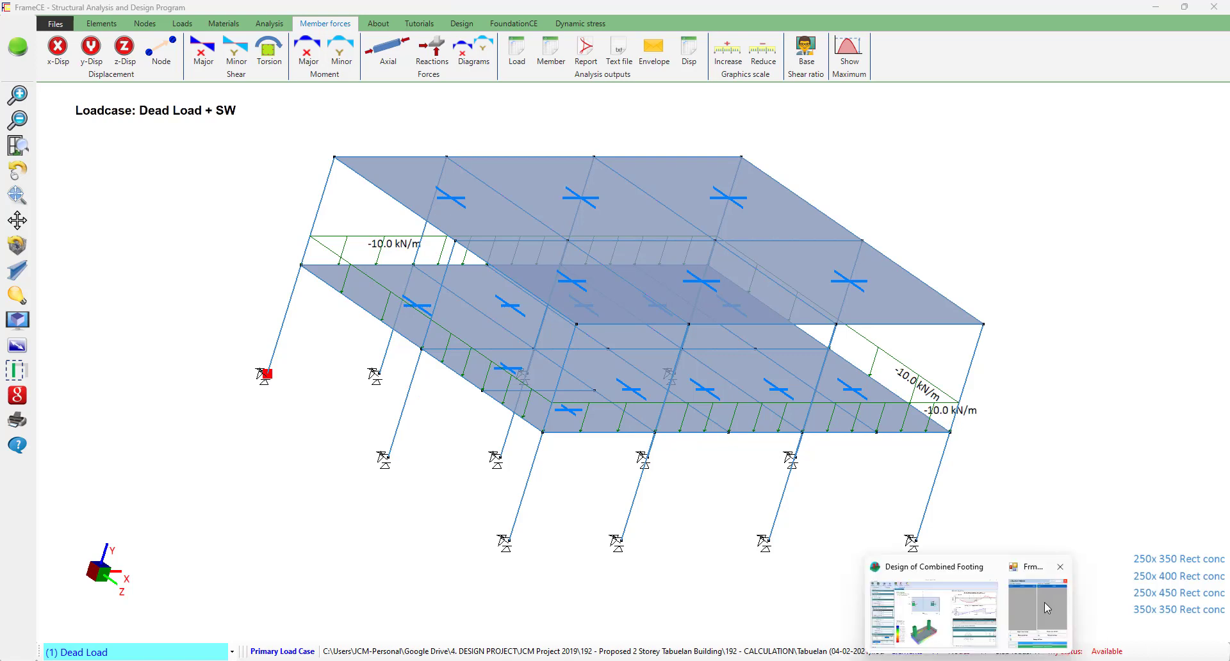
click(1046, 601)
drag(879, 102, 950, 77)
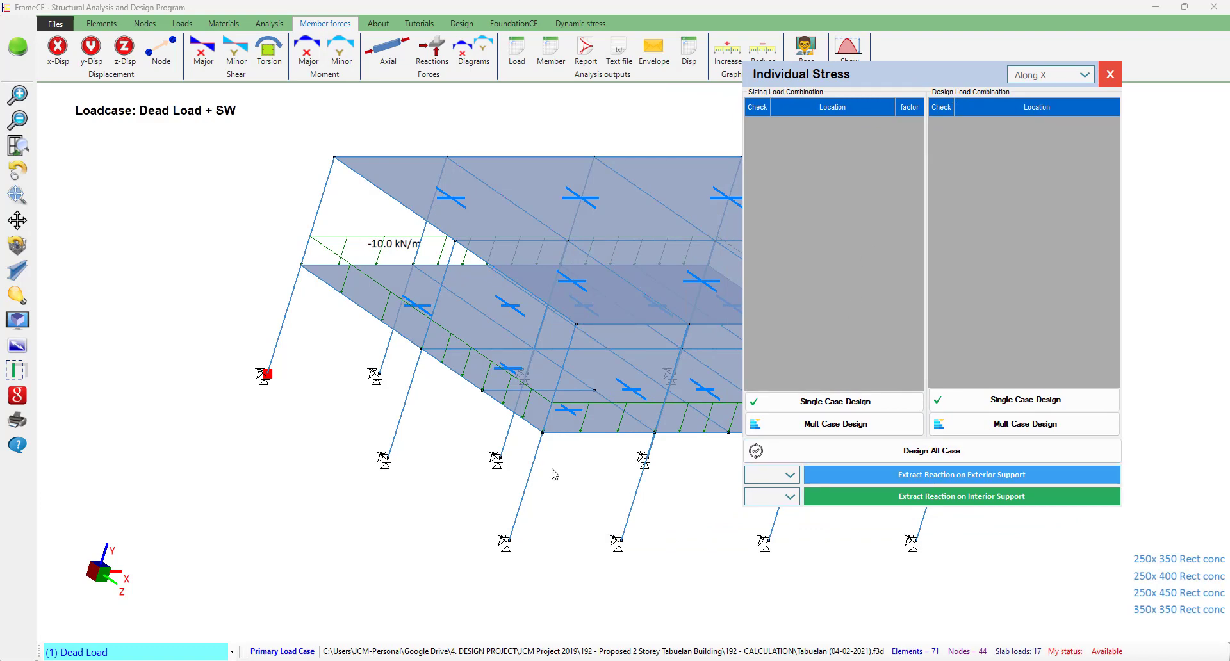
click(791, 475)
click(792, 477)
click(792, 477)
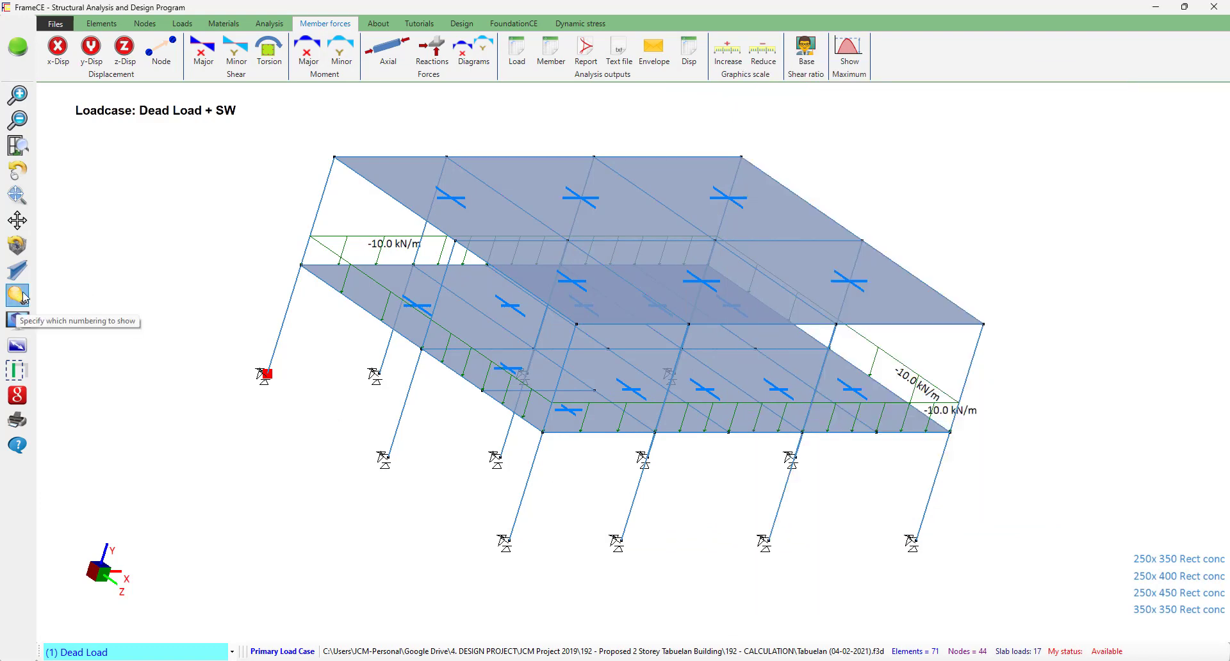
Show the node numbers on the FrameCE model
click(16, 297)
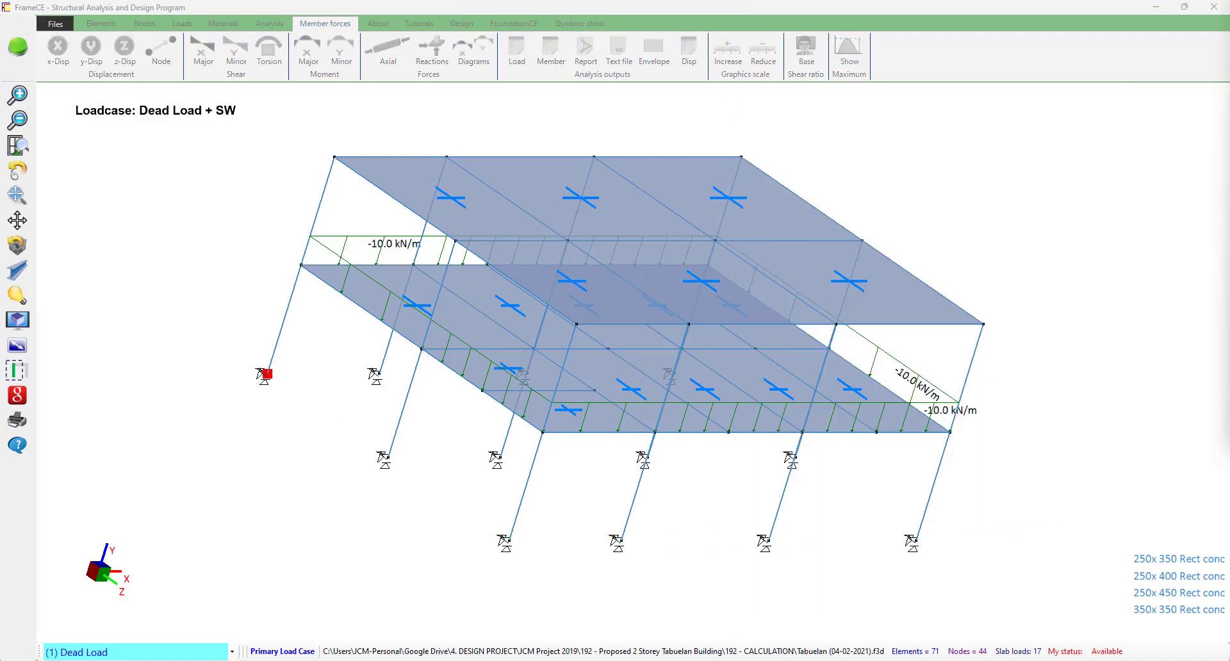
click(634, 167)
click(631, 516)
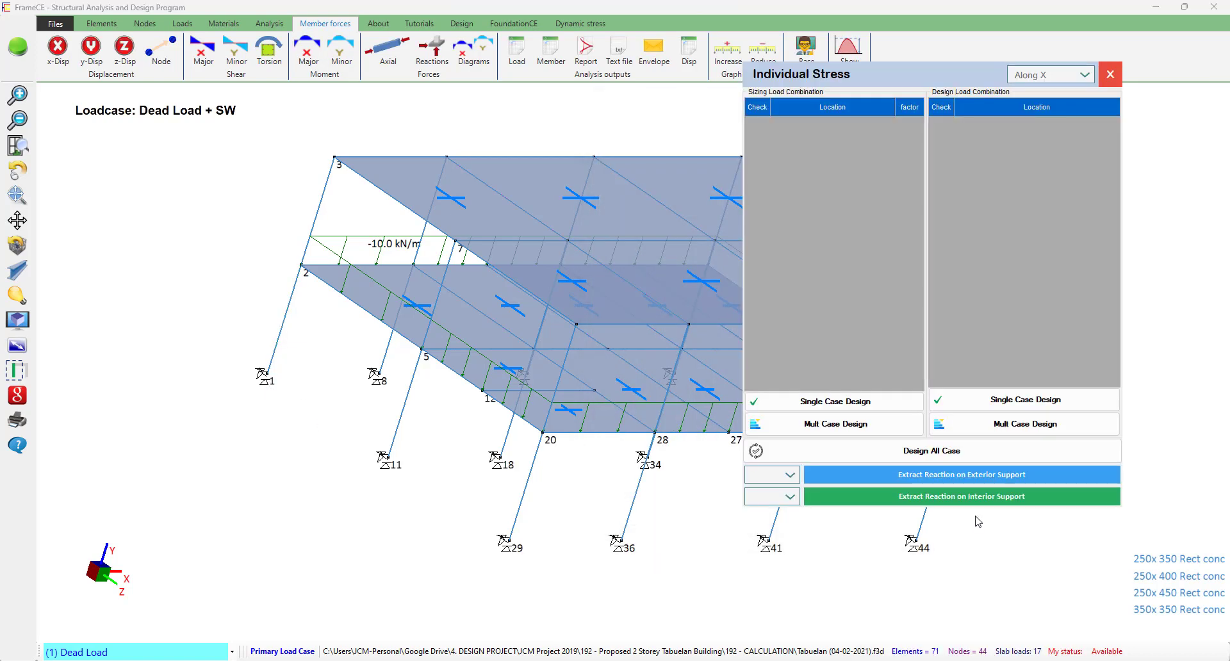
Extract the reactions of exterior support 1 and interior support 8, and run the design for all cases
click(912, 485)
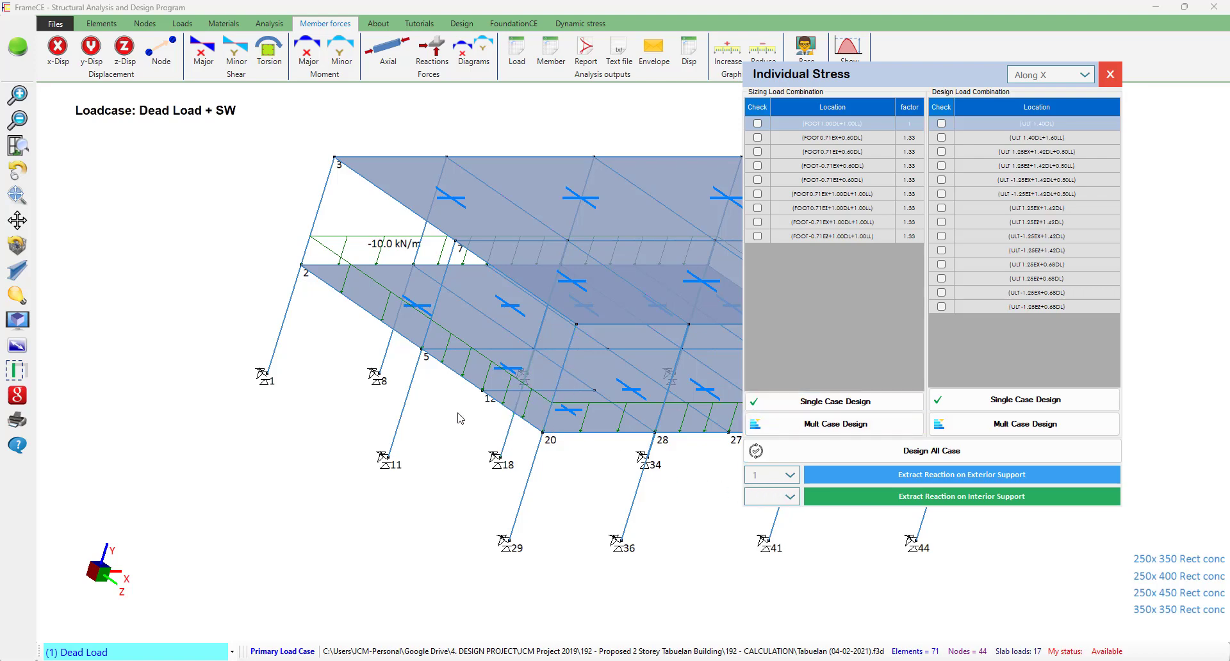
click(793, 498)
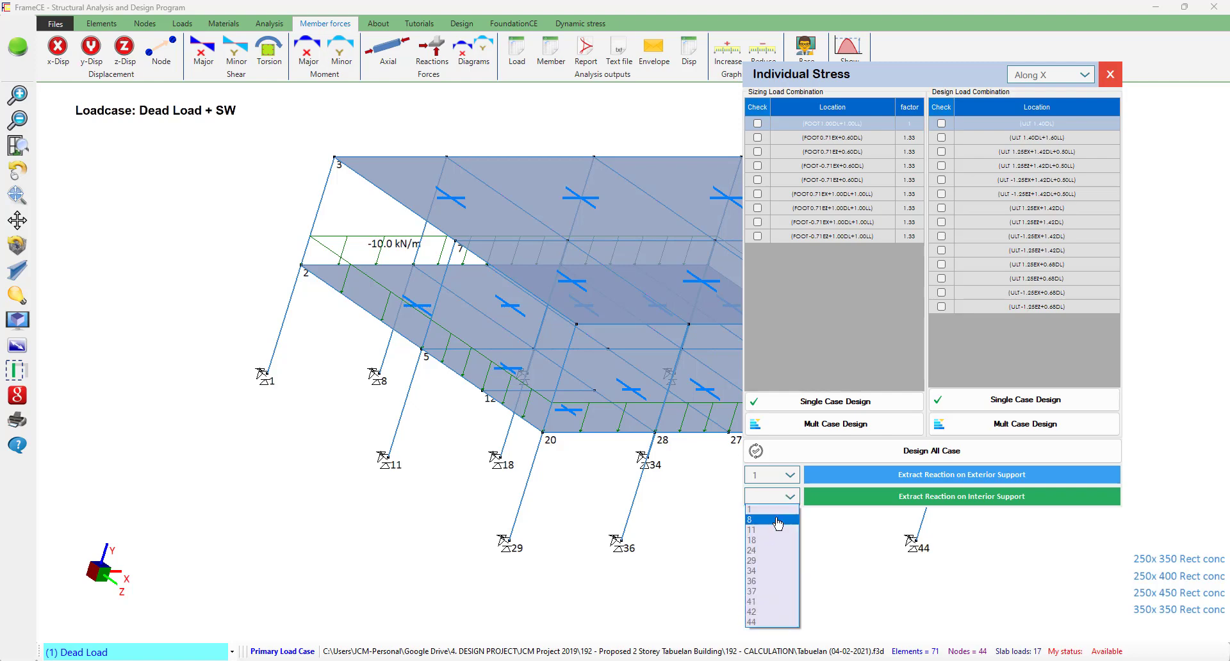
click(777, 521)
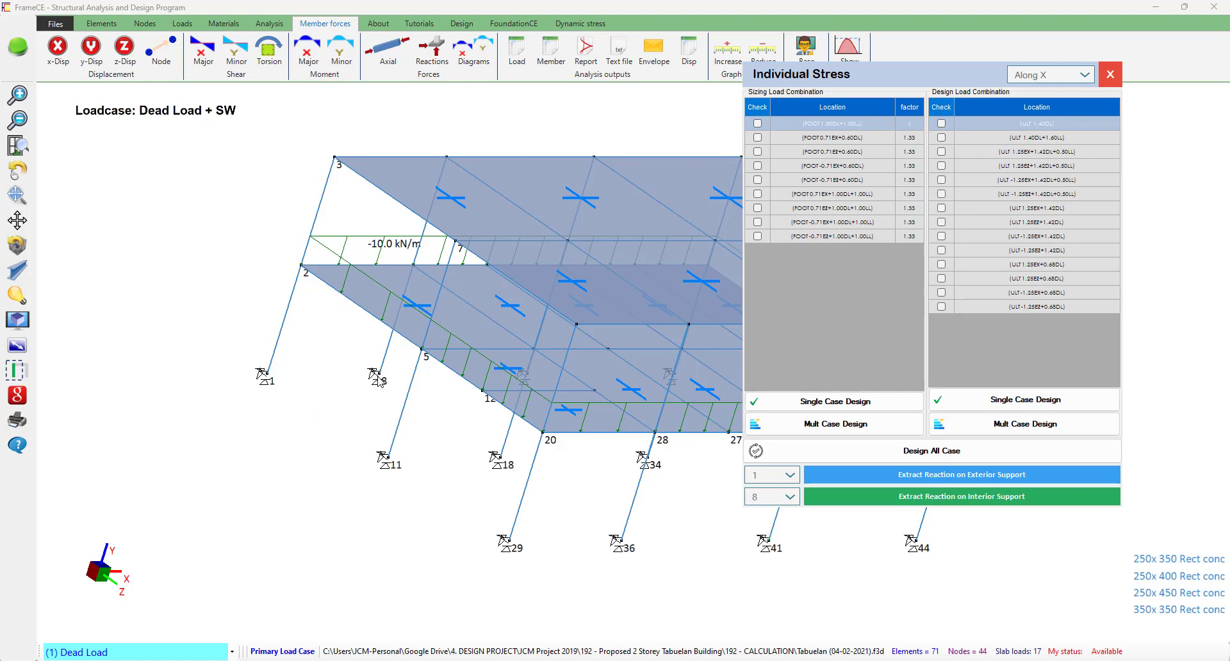
click(917, 502)
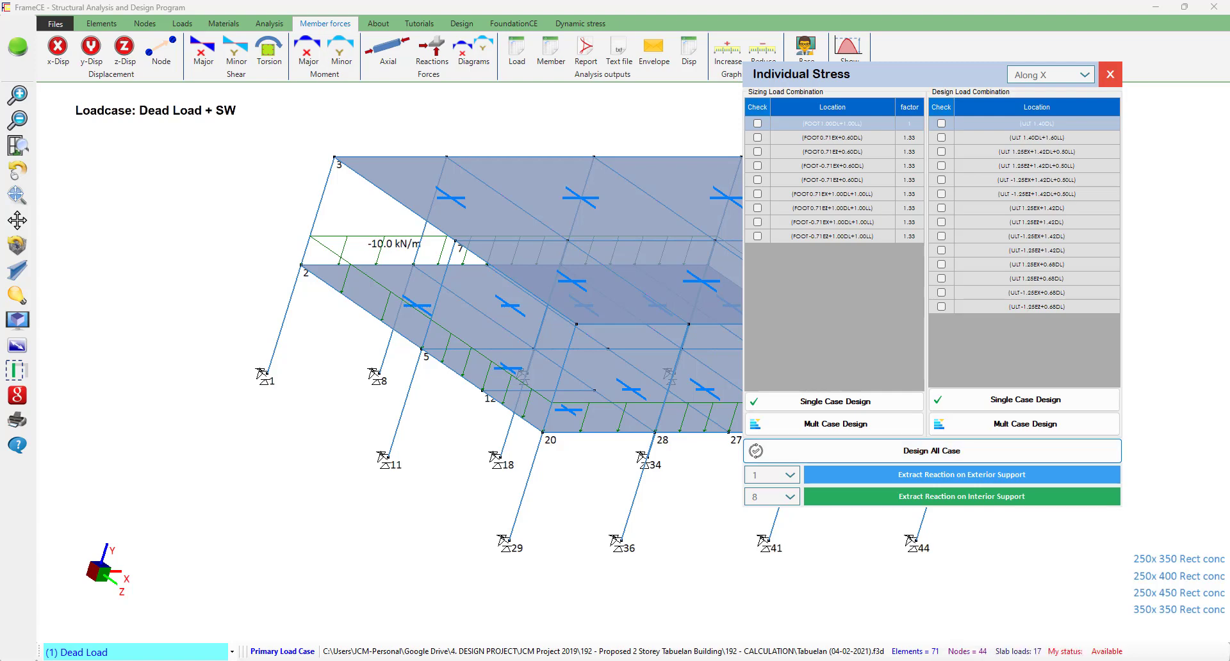
Return to the combined footing design program and set the footing width to 1.00 m
click(992, 645)
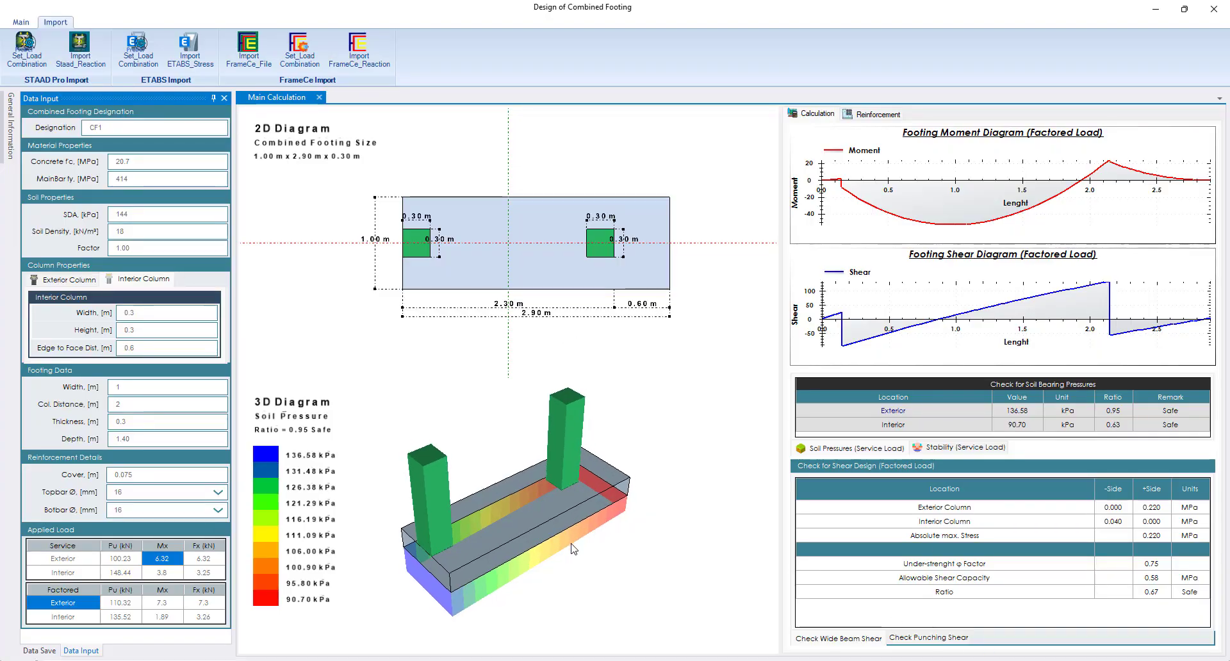
drag(575, 539, 553, 524)
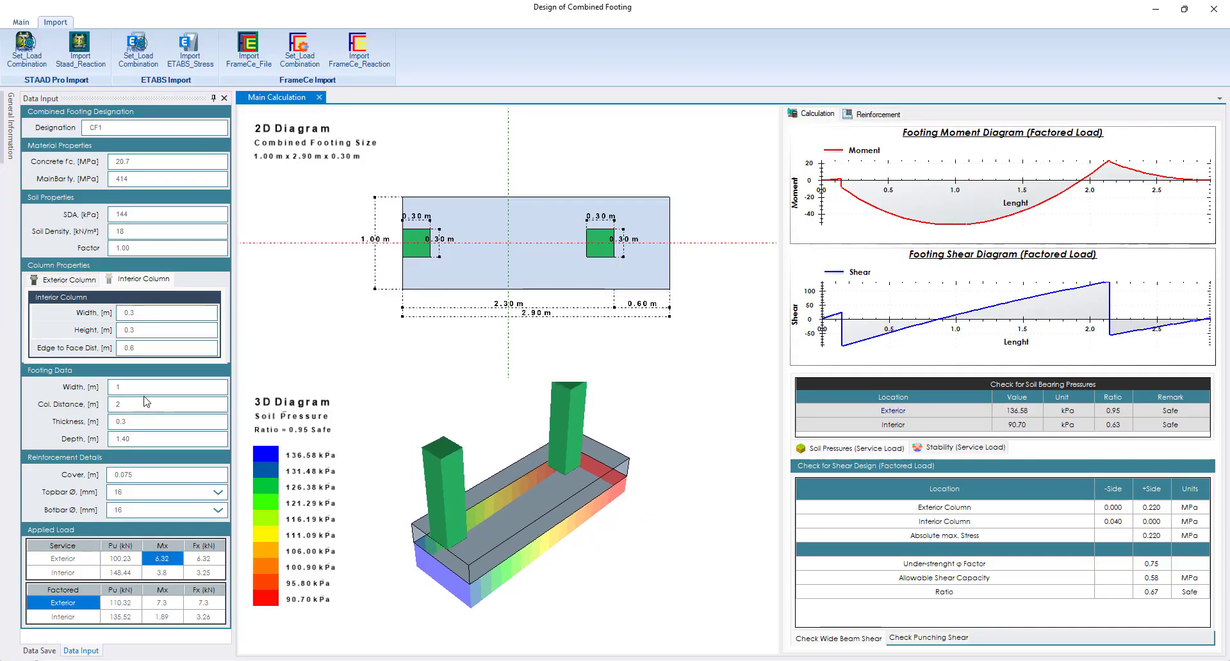
click(135, 385)
drag(508, 562, 550, 555)
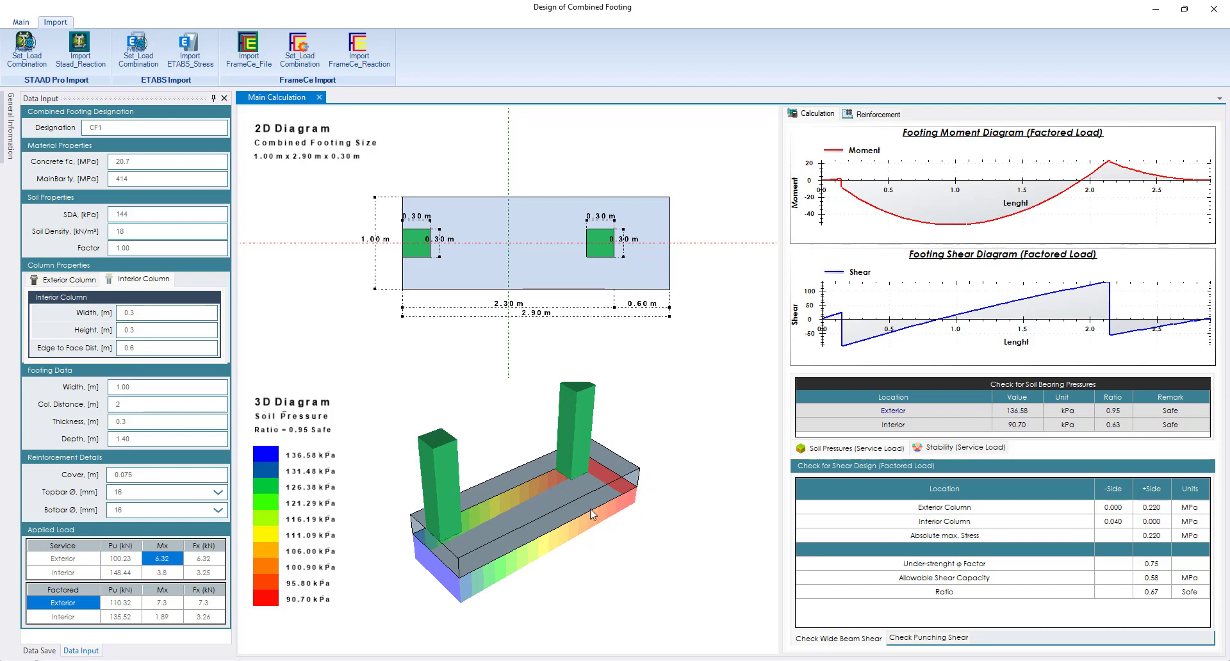
drag(590, 513, 584, 521)
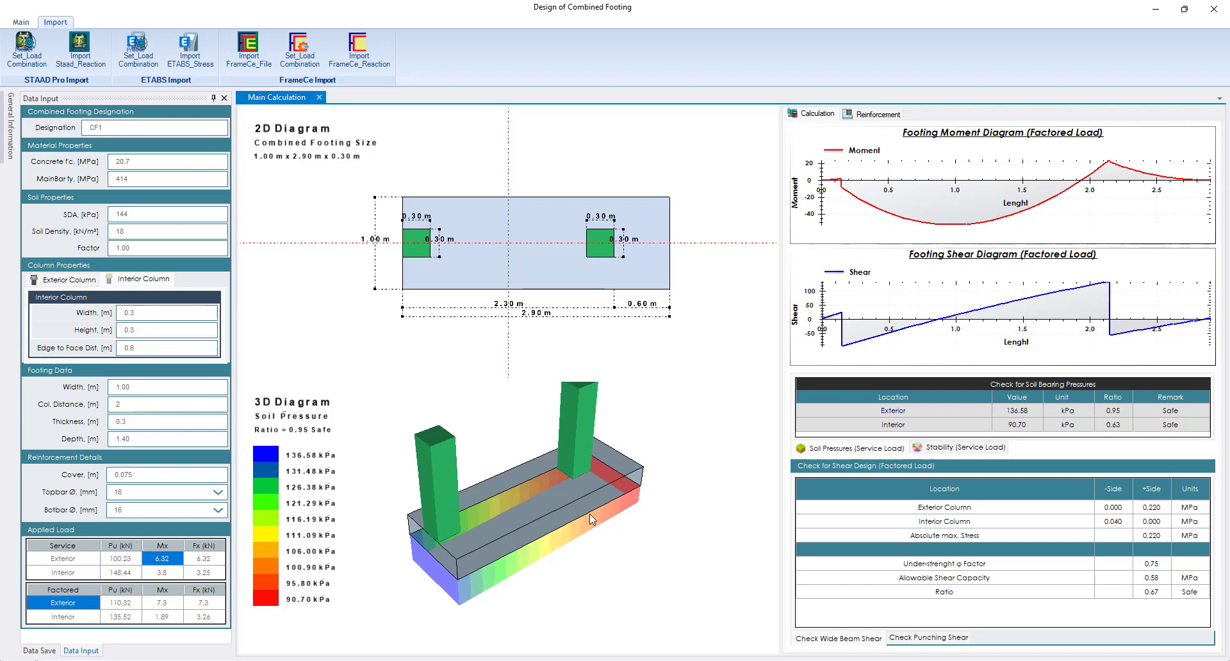
Review the punching shear and wide beam shear checks and the footing's reinforcement results
click(959, 639)
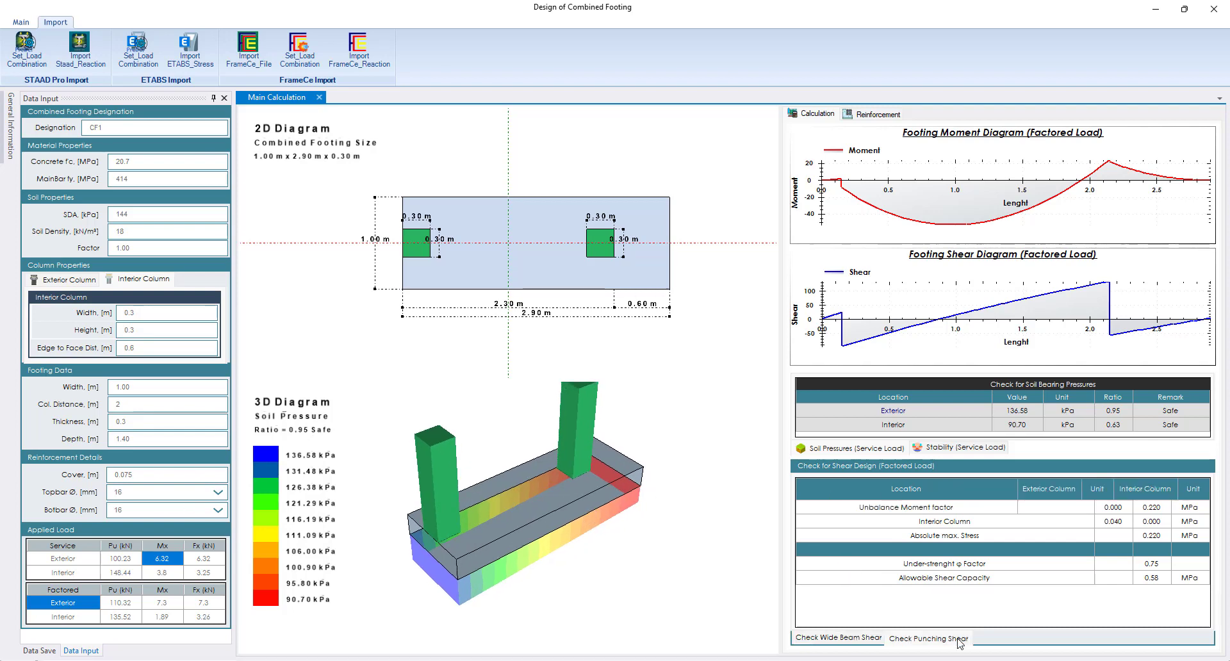
click(868, 640)
click(916, 641)
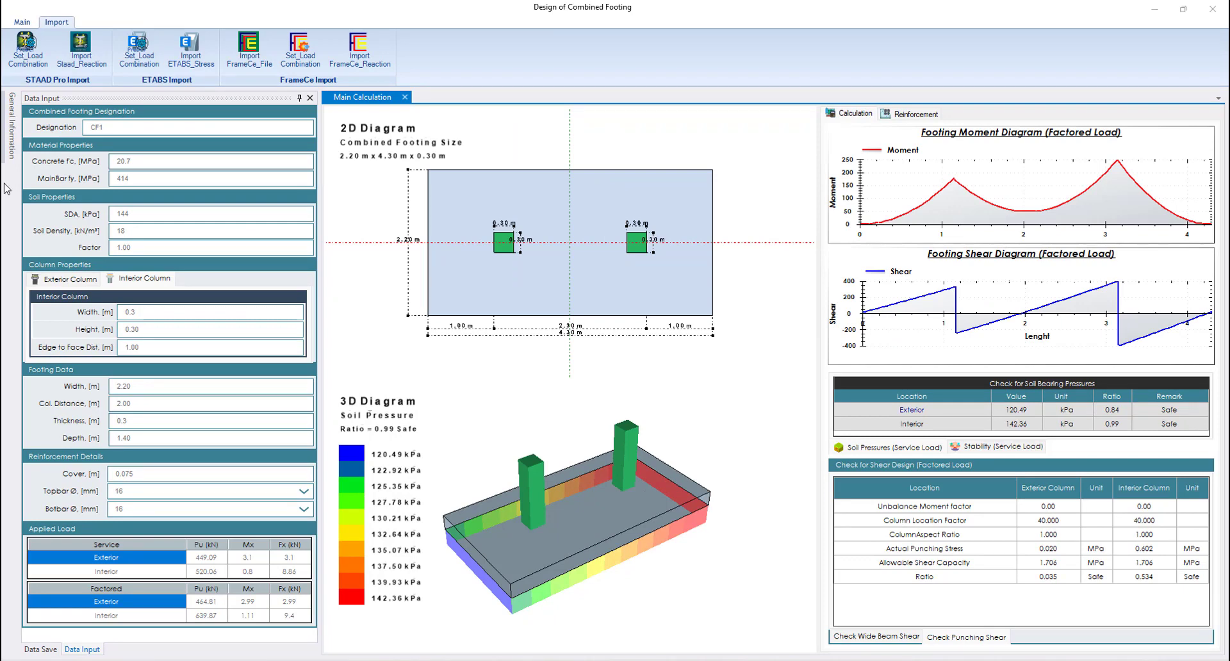
click(917, 115)
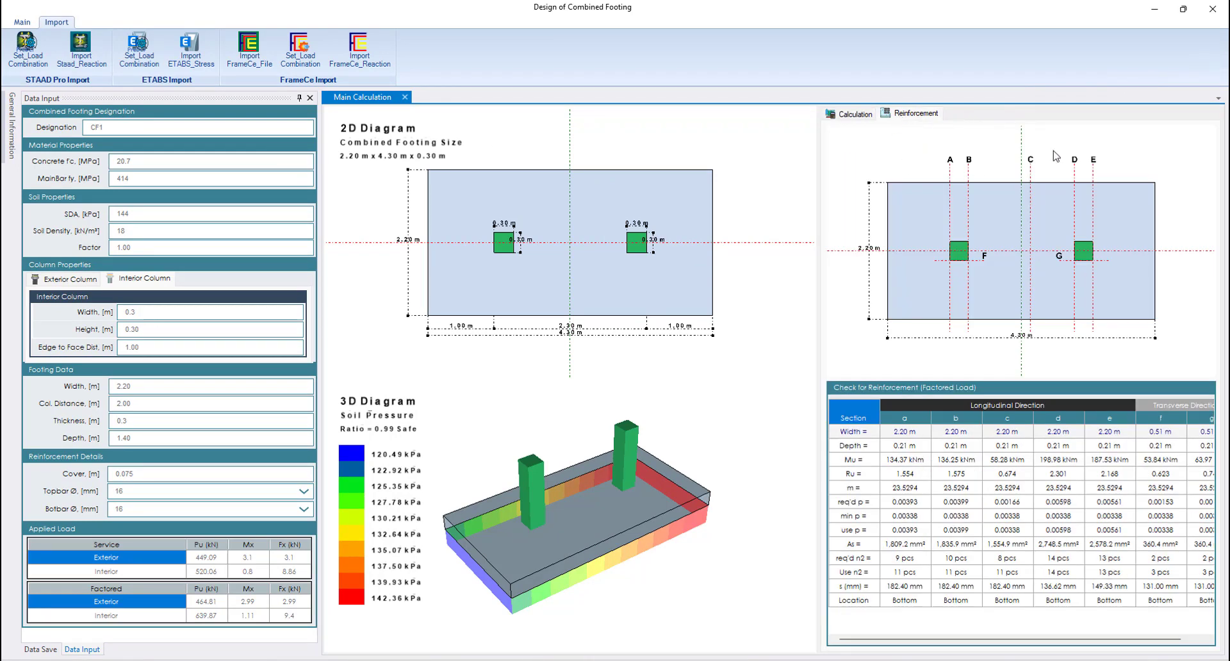